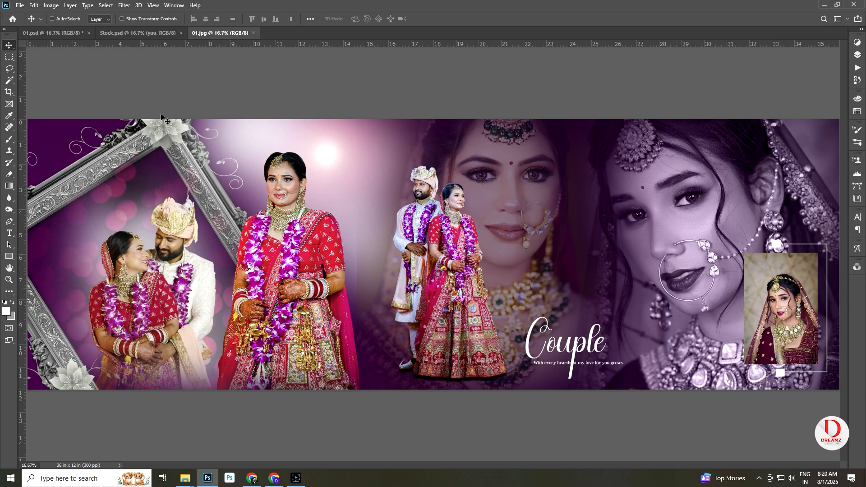
Switch to the 01.psd document and place a vertical guide at about 18 inches, the middle of the canvas
click(55, 34)
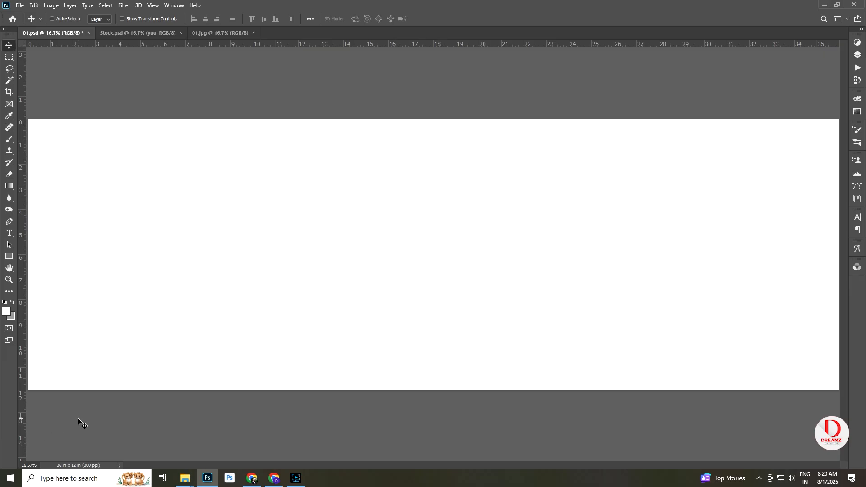
drag(26, 416, 438, 413)
Add a gradient fill layer above the Background layer
click(859, 55)
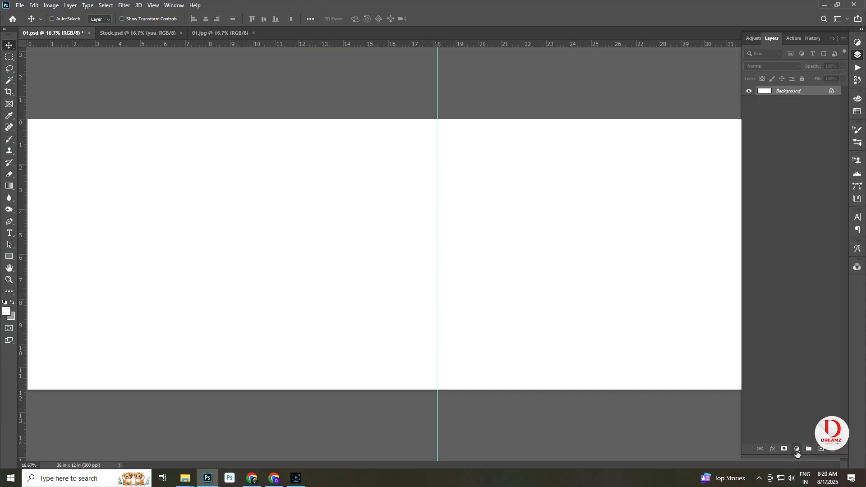
click(797, 449)
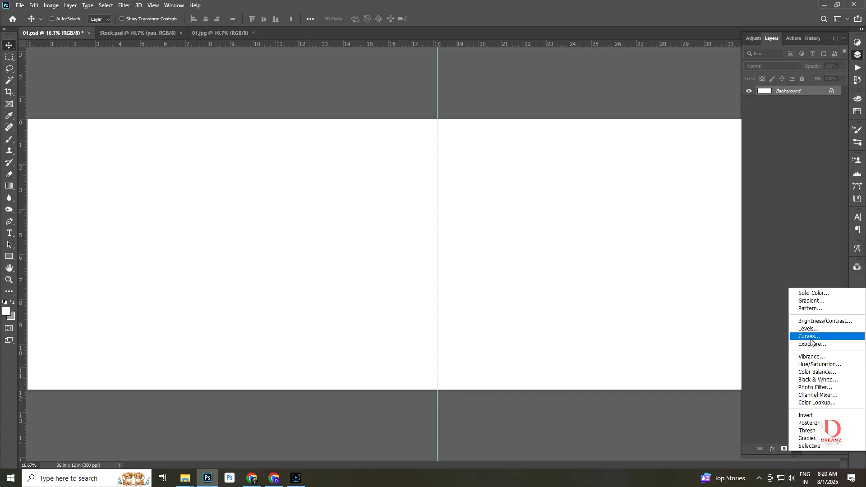
click(812, 301)
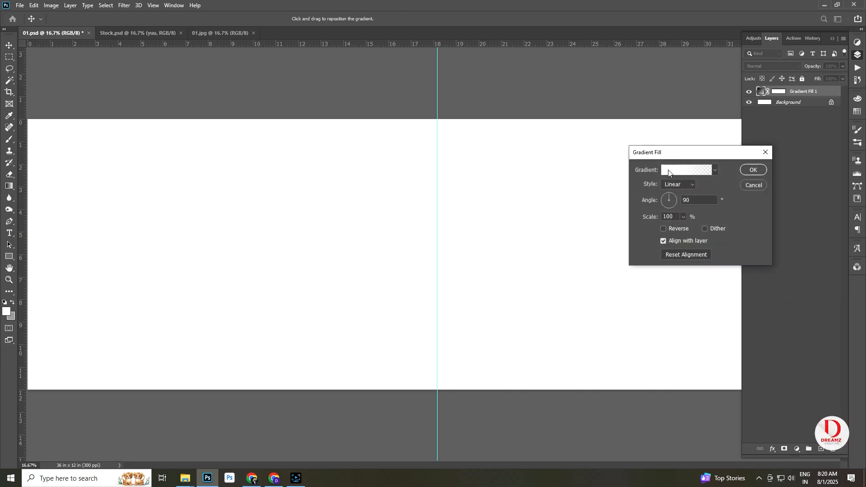
Edit the fill's gradient and set its starting colour stop to dark purple #3b023c
click(669, 170)
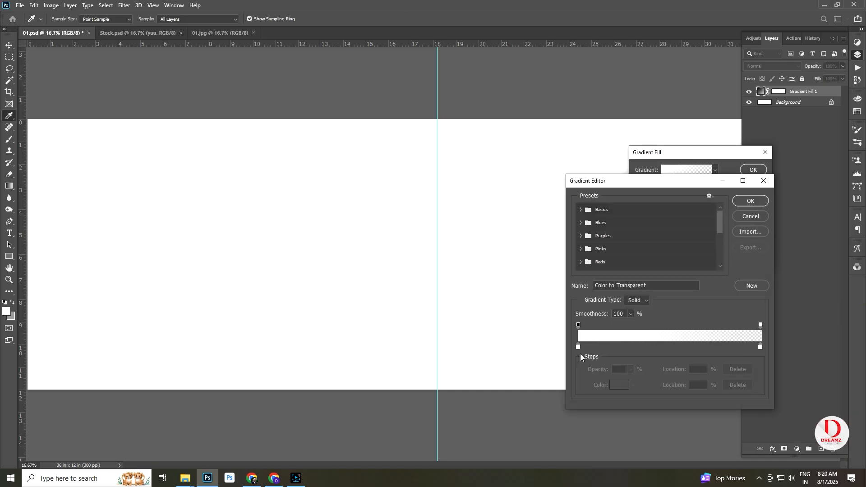
click(579, 348)
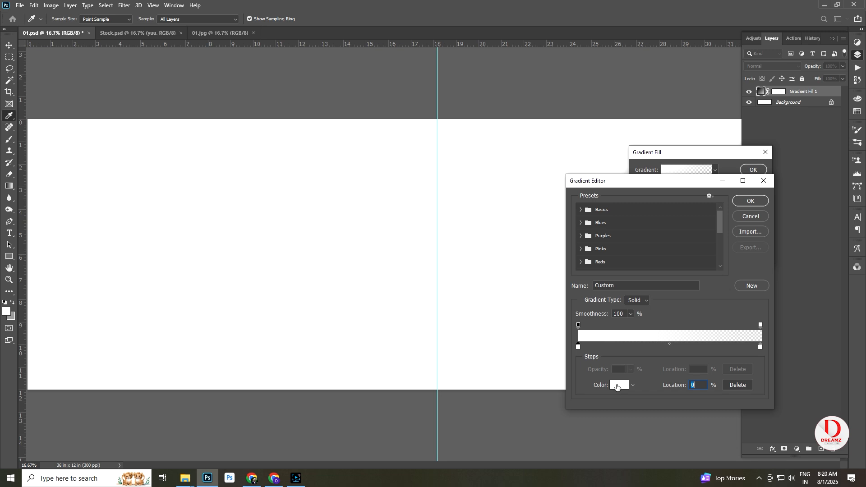
click(617, 387)
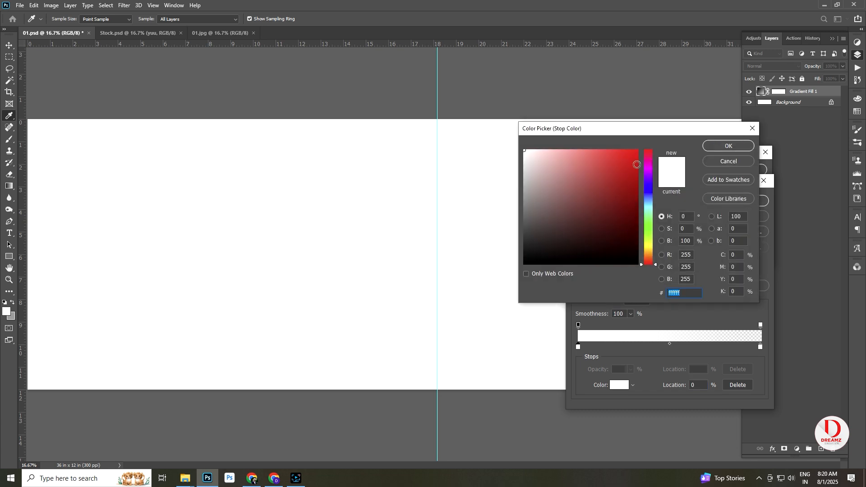
mouse_move(649, 167)
mouse_down()
mouse_move(651, 183)
mouse_move(649, 172)
mouse_up()
click(632, 228)
drag(633, 228, 635, 241)
mouse_move(650, 172)
mouse_down()
mouse_move(650, 185)
mouse_move(647, 172)
mouse_up()
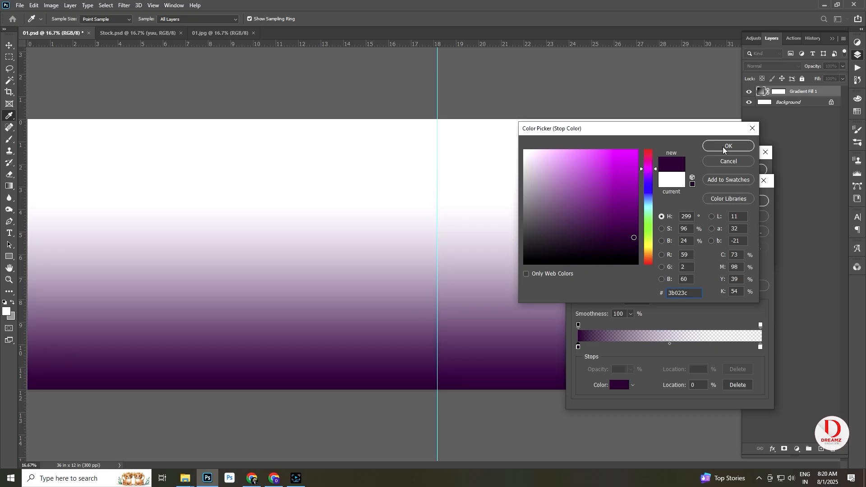
click(724, 146)
Set the gradient's end colour stop to white
click(761, 346)
click(625, 385)
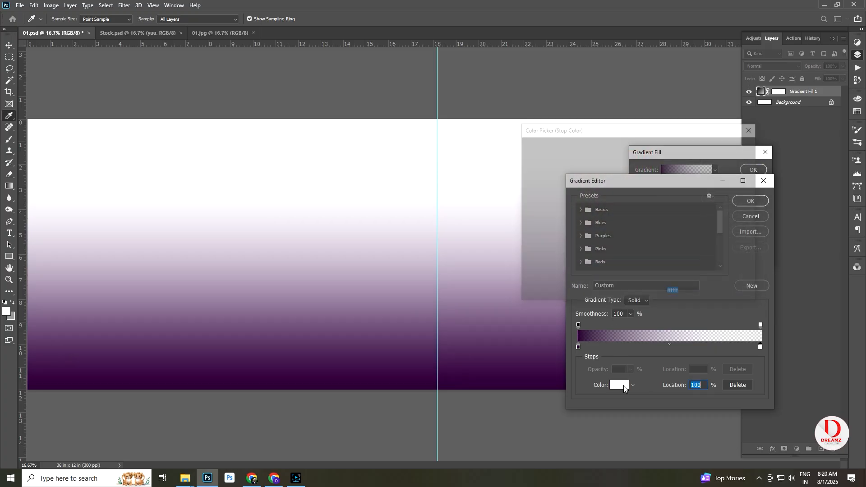
click(518, 173)
click(514, 161)
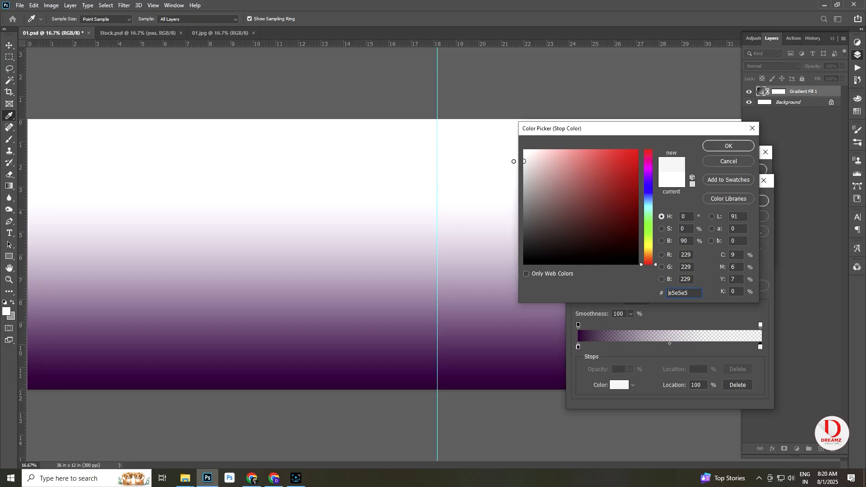
drag(541, 169, 507, 145)
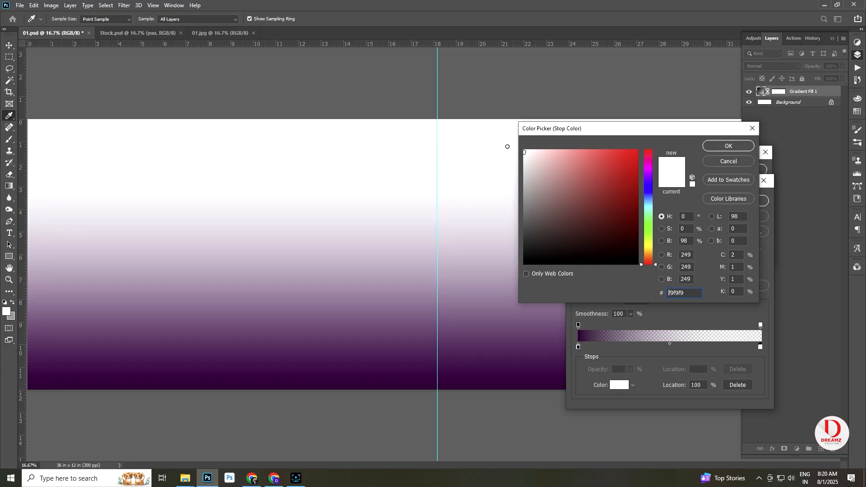
click(731, 146)
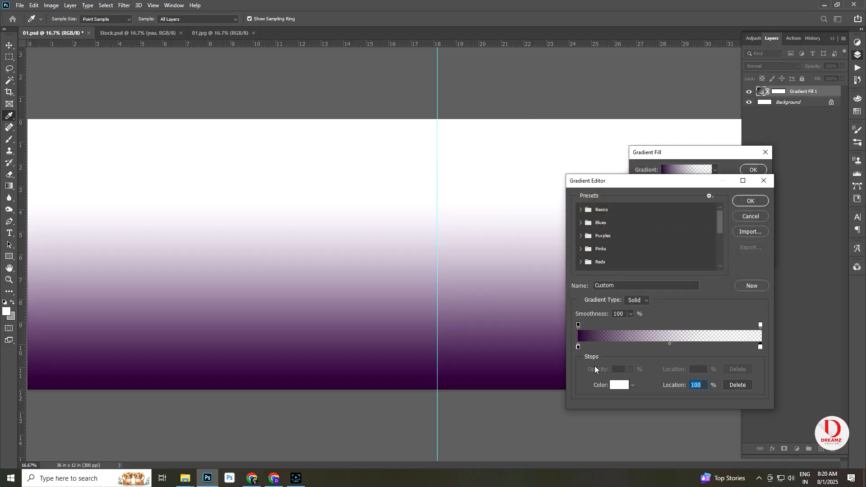
Set the gradient's end opacity stop to 100% and accept the edited gradient
click(761, 324)
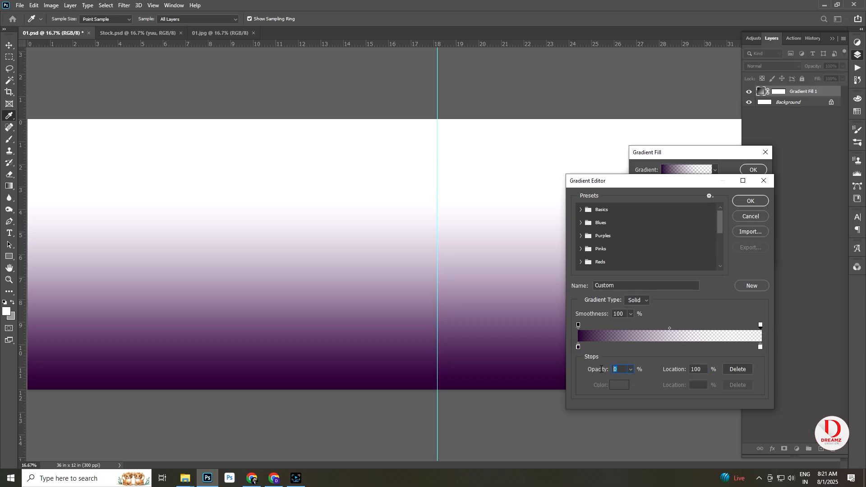
text(100)
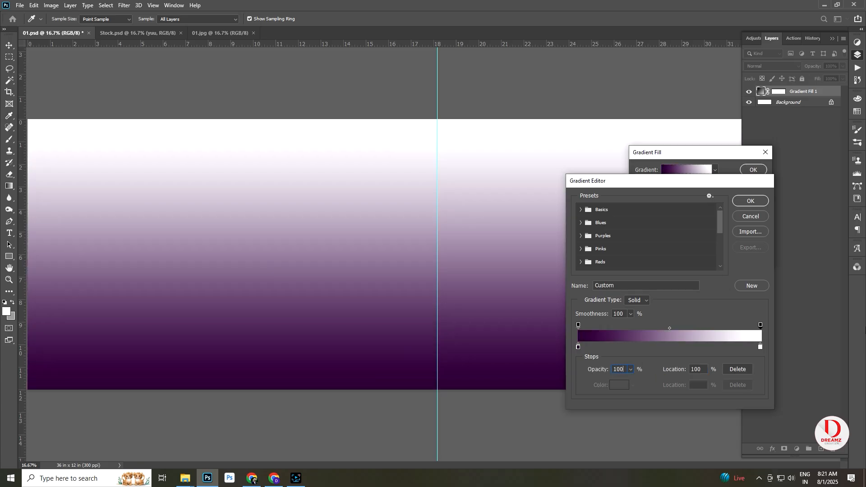
key(Return)
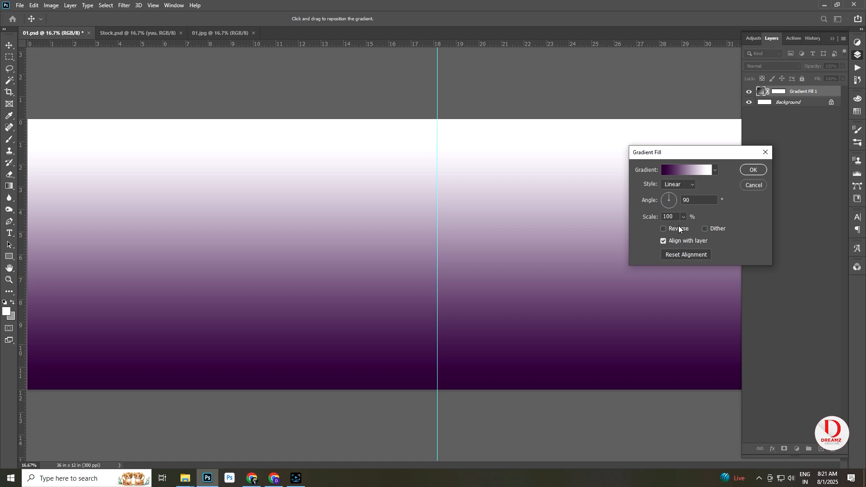
Turn the linear gradient to an angle of about 178° and apply the fill
click(675, 200)
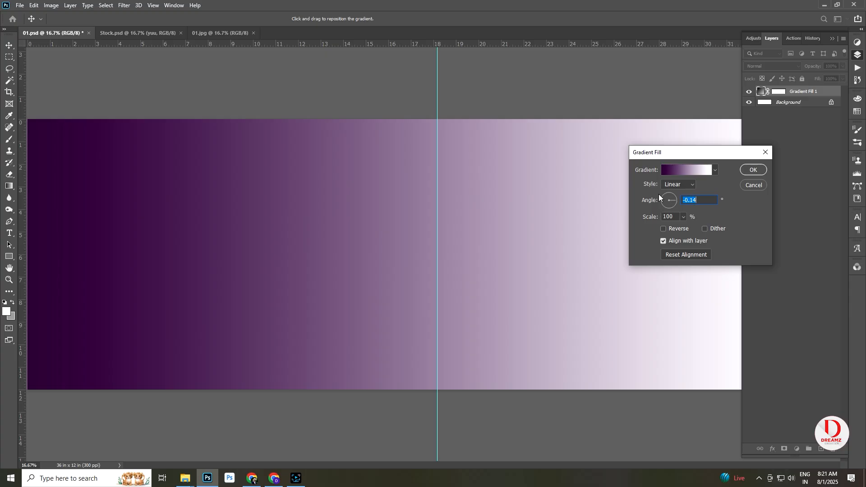
drag(673, 200, 658, 200)
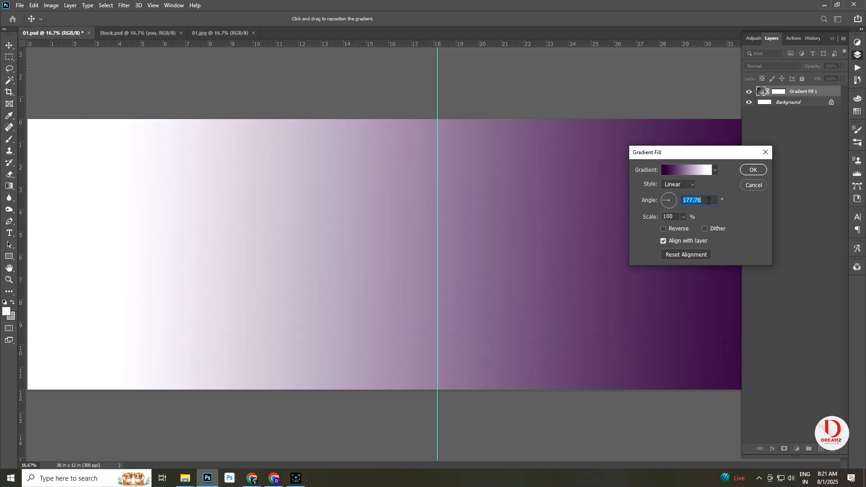
click(754, 170)
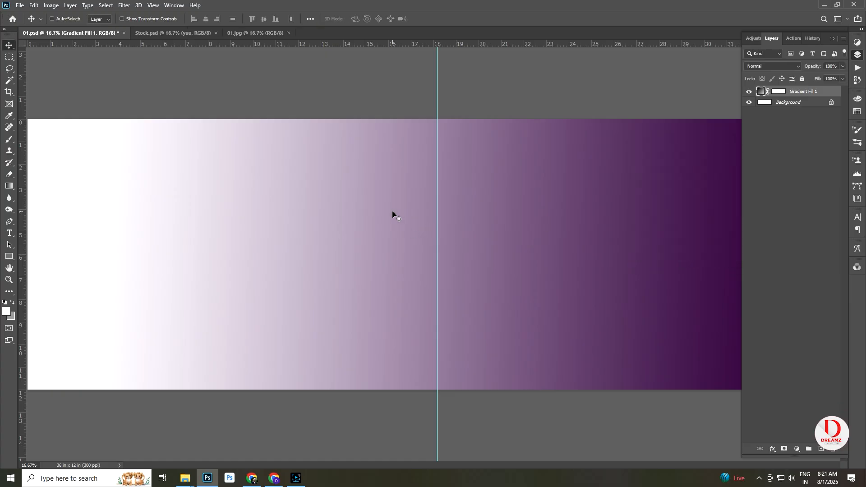
click(833, 40)
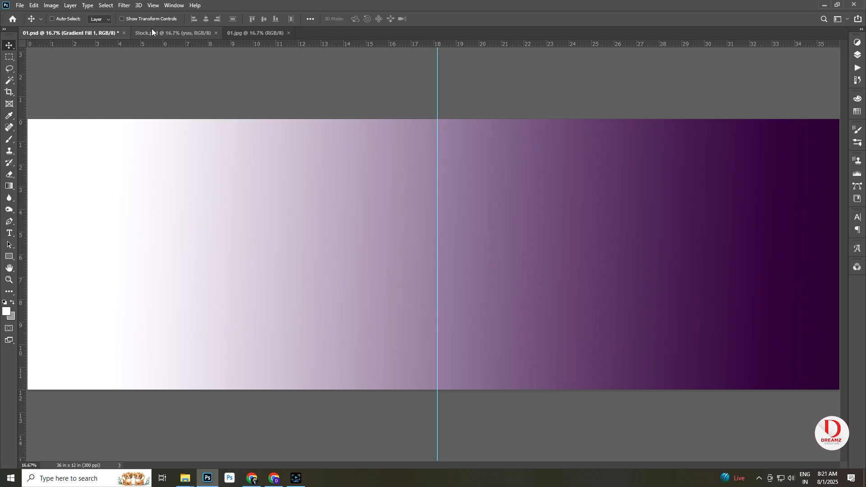
Copy the ornate silver frame group from Stock.psd onto the 01.psd canvas
click(175, 31)
right_click(112, 185)
click(123, 189)
drag(123, 189, 143, 244)
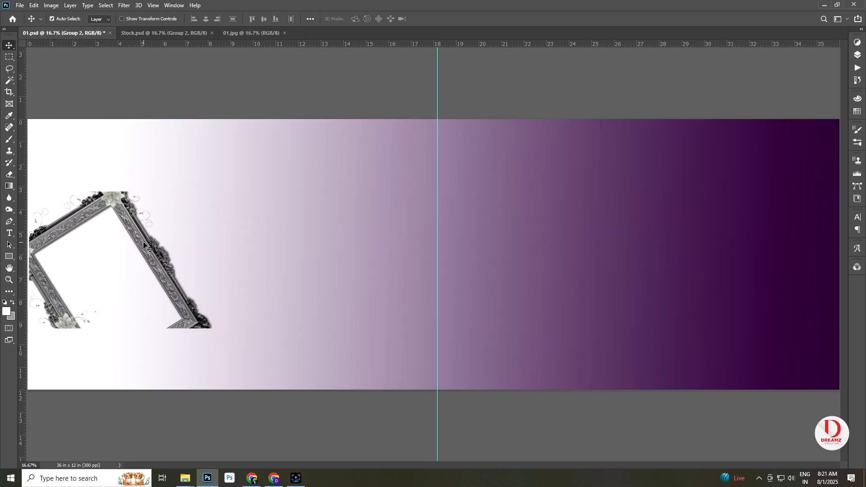
Scale the frame group to about 197% so it fills the canvas height, aligned to the canvas's left edge
key(ctrl+t)
drag(221, 184, 337, 70)
drag(259, 204, 250, 233)
drag(345, 119, 381, 87)
drag(258, 228, 248, 261)
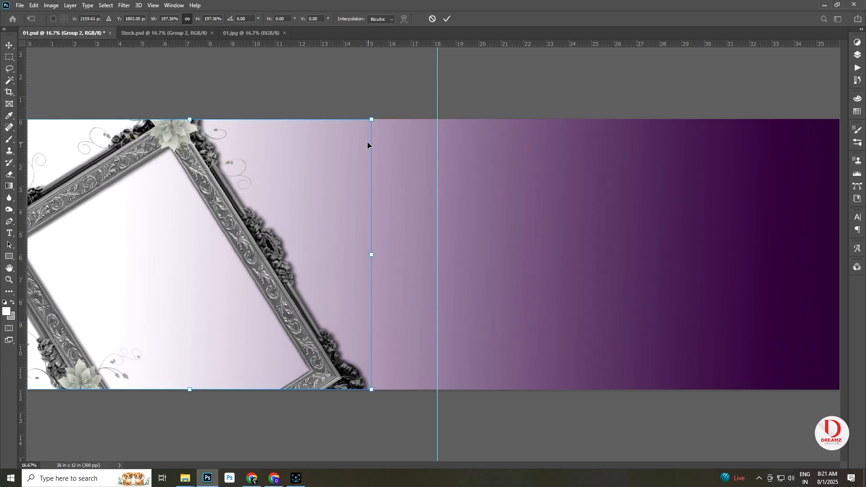
key(Return)
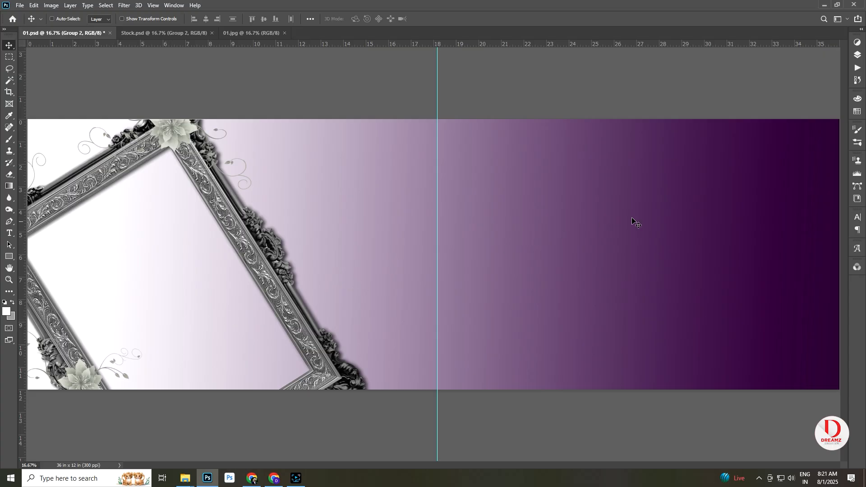
Copy the large couple cutout from Stock.psd into 01.psd and position it inside the silver frame
click(180, 34)
right_click(227, 272)
click(264, 276)
drag(270, 246, 166, 259)
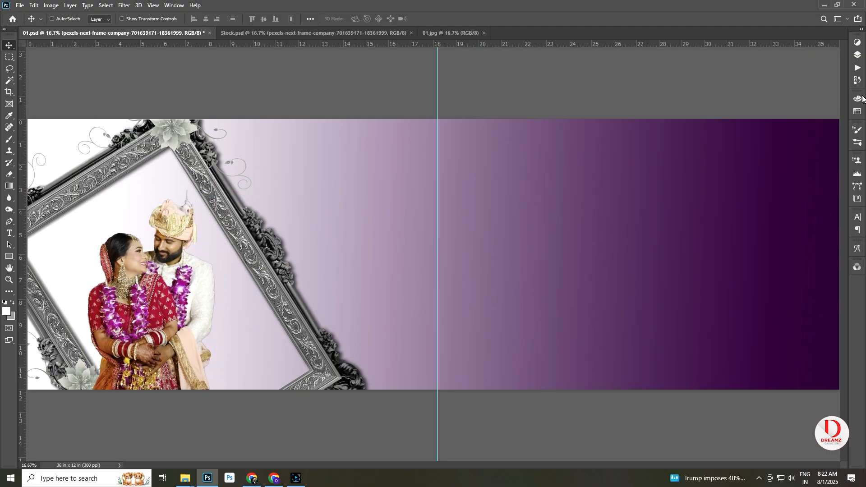
Add a layer mask to the couple photo and fade its lower edge with a black 1200 px brush at 39% flow
click(858, 55)
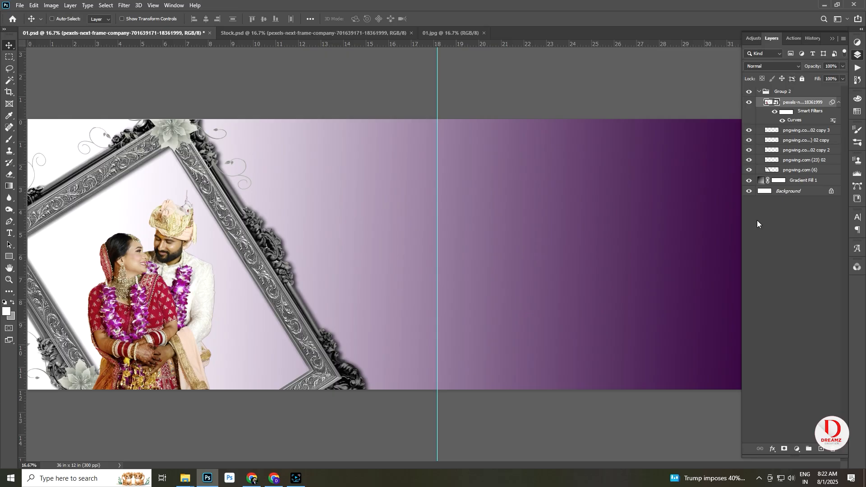
click(786, 450)
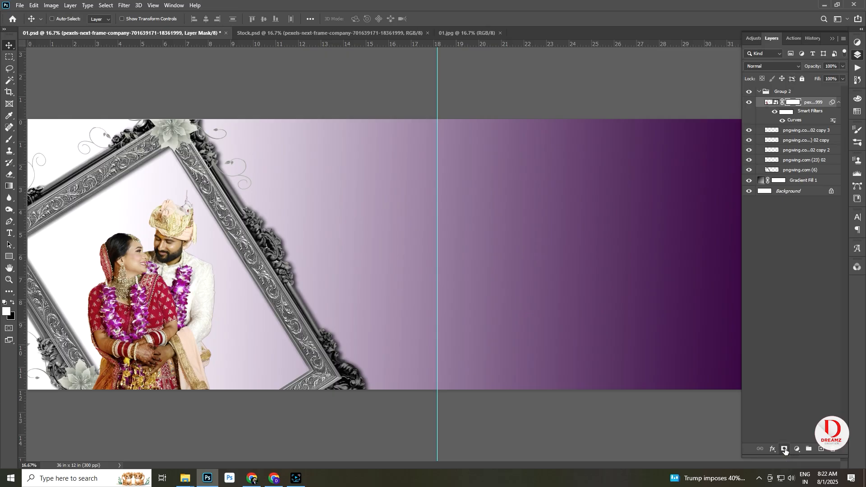
click(12, 303)
key(b)
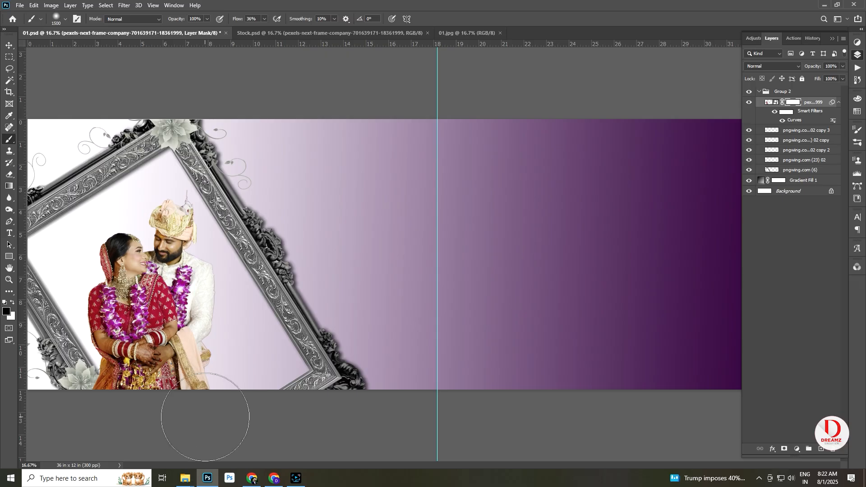
key(bracketleft)
key(bracketleft)
key(bracketleft)
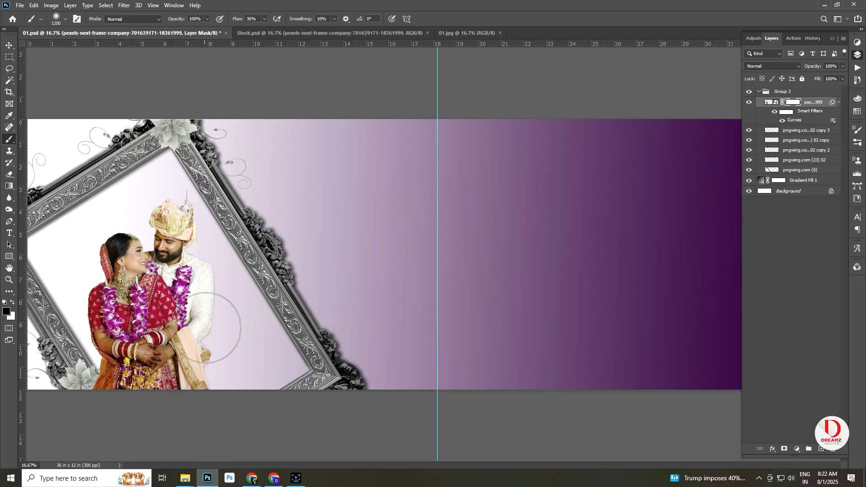
click(265, 19)
click(199, 424)
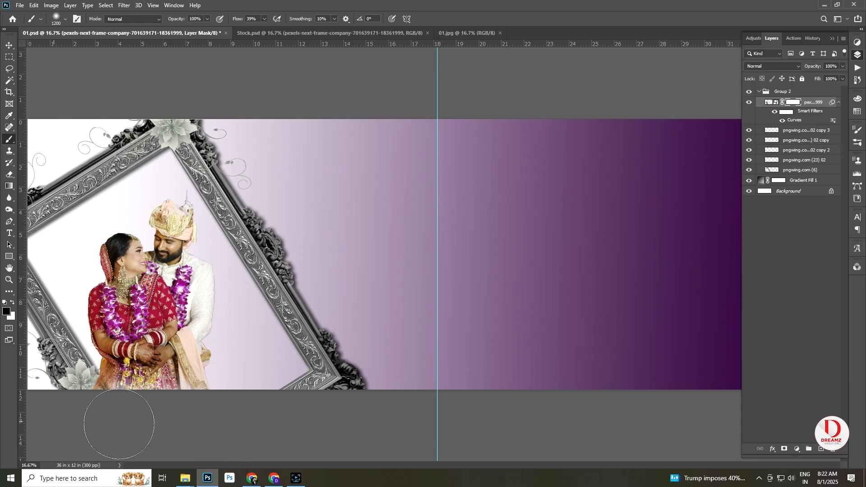
key(v)
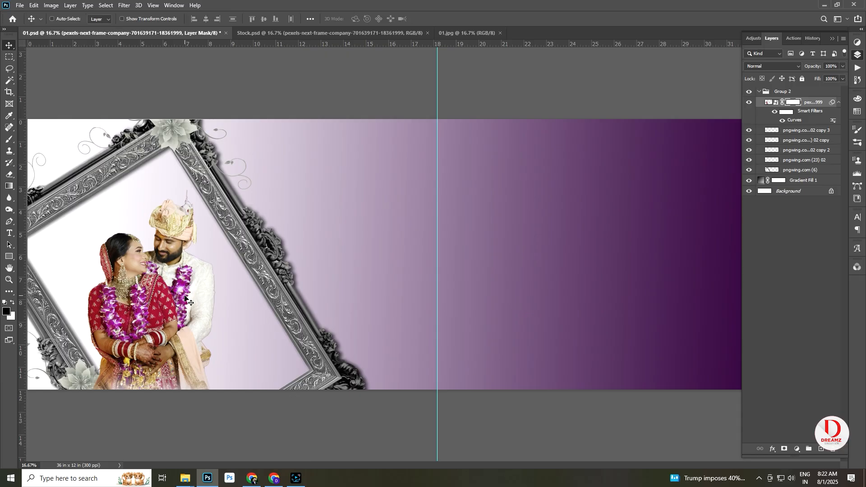
Copy the golden bokeh lights image from Stock.psd into 01.psd and place it over the frame's opening
click(270, 32)
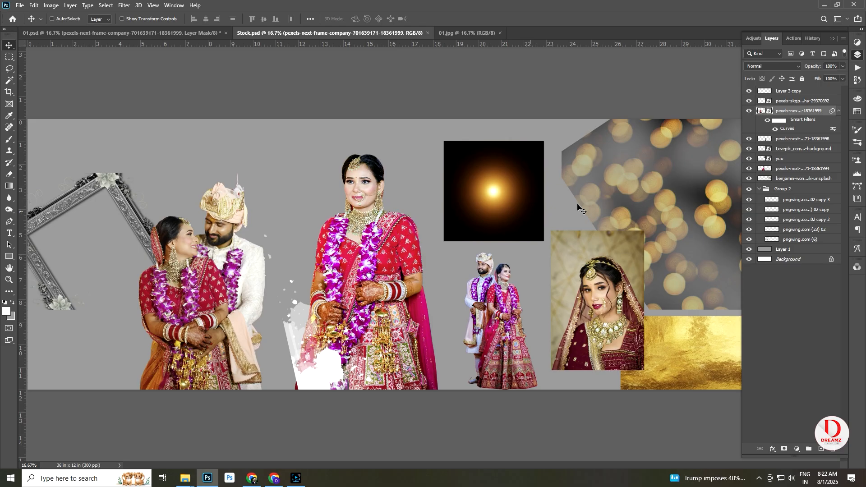
right_click(653, 207)
click(677, 207)
drag(670, 198, 186, 250)
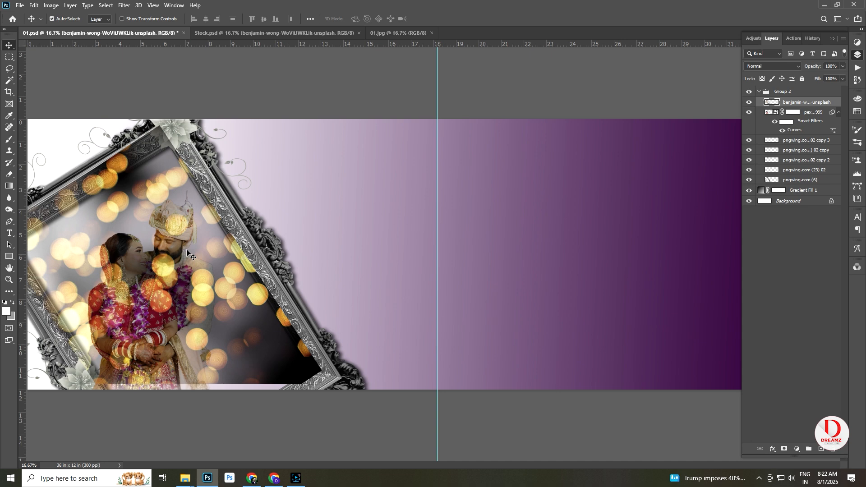
Move the bokeh layer beneath the couple photo and set its blend mode to Multiply
key(ctrl+bracketleft)
key(ctrl)
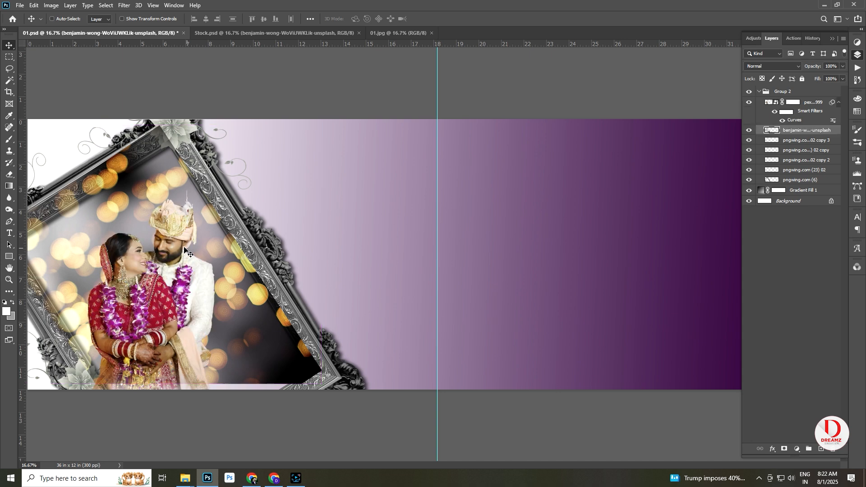
click(768, 66)
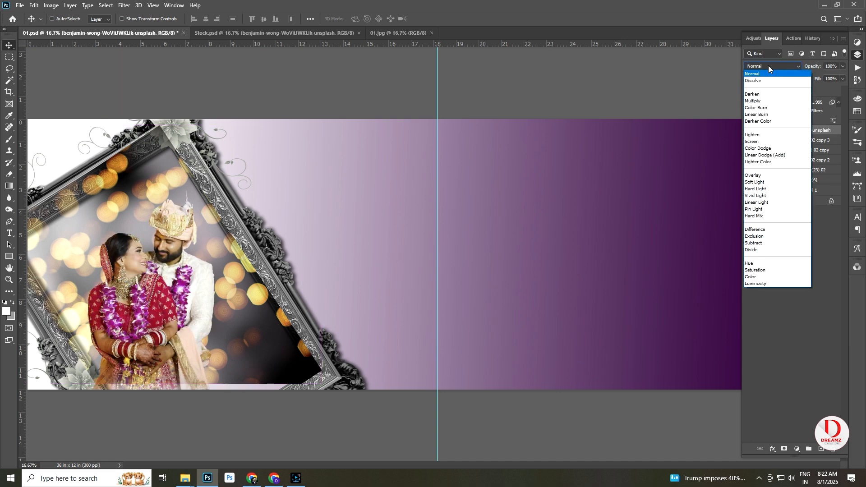
click(761, 102)
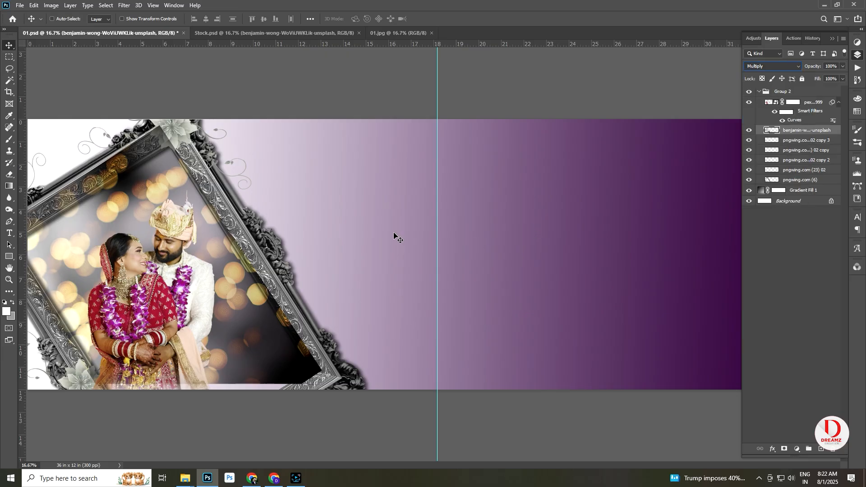
Adjust the bokeh layer's Hue/Saturation to a hue of -47 and a saturation of -21
key(ctrl+u)
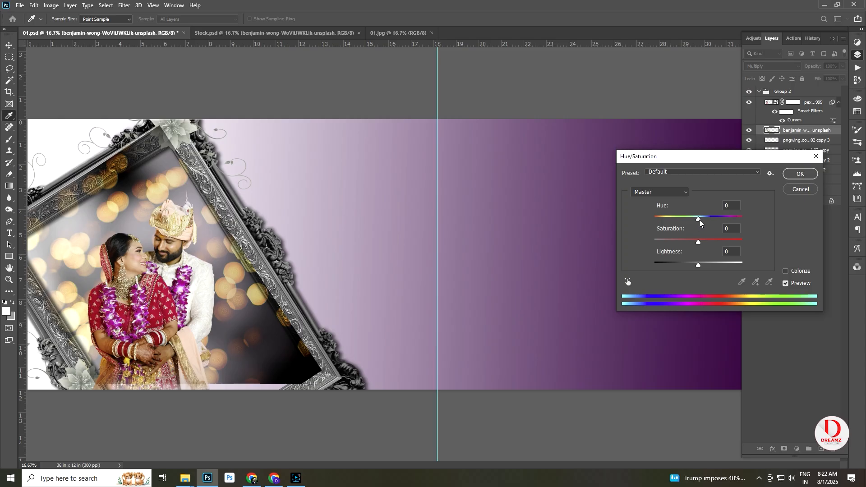
drag(700, 220, 689, 241)
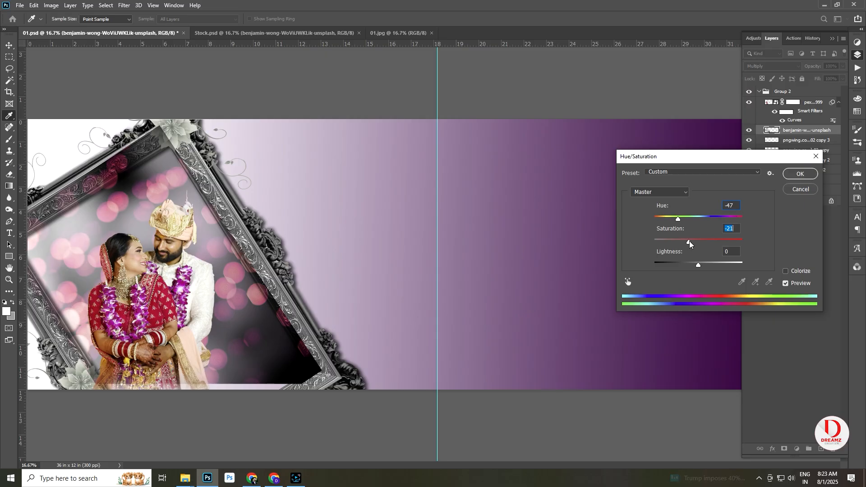
click(798, 178)
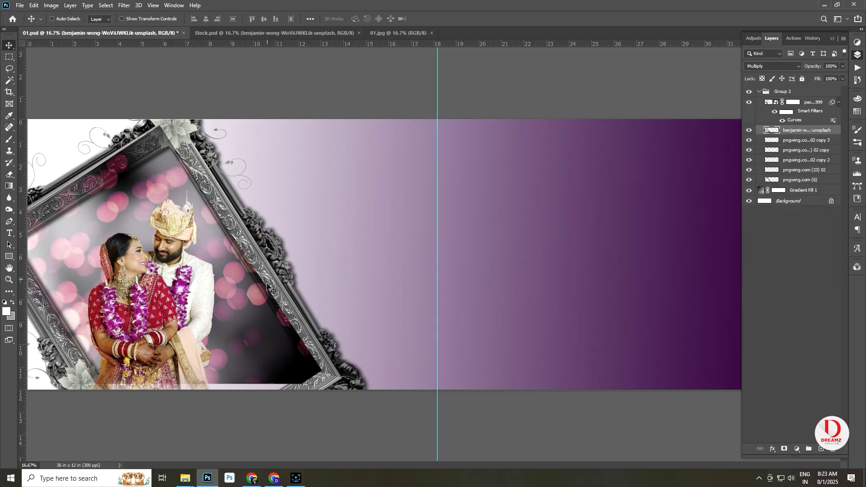
Select Group 2 and move the whole framed couple composition down 0.25 in
right_click(325, 372)
click(334, 377)
right_click(322, 378)
click(333, 384)
drag(329, 374, 330, 379)
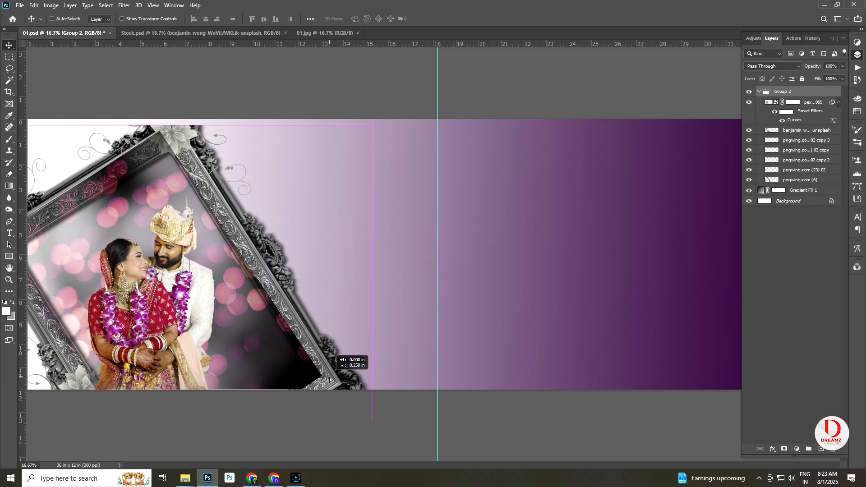
right_click(174, 298)
click(191, 300)
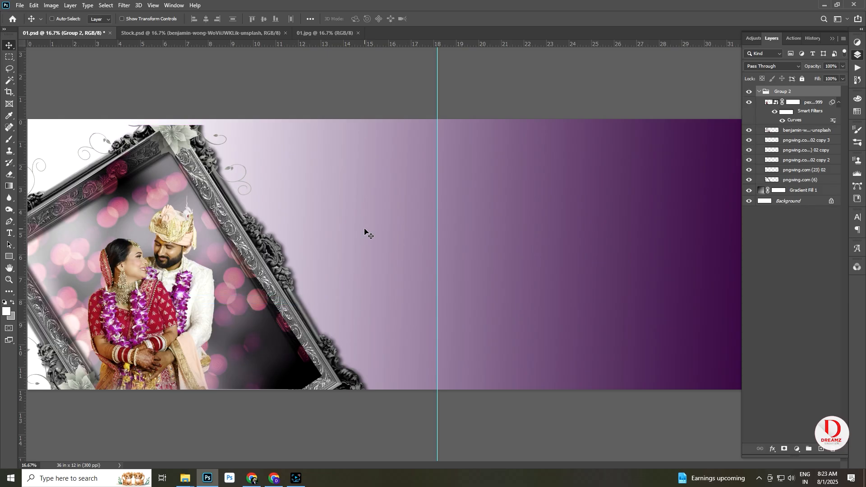
Copy the large bride cutout from Stock.psd into 01.psd and place it between the silver frame and the vertical guide
click(204, 33)
right_click(375, 234)
click(379, 237)
drag(137, 41, 342, 270)
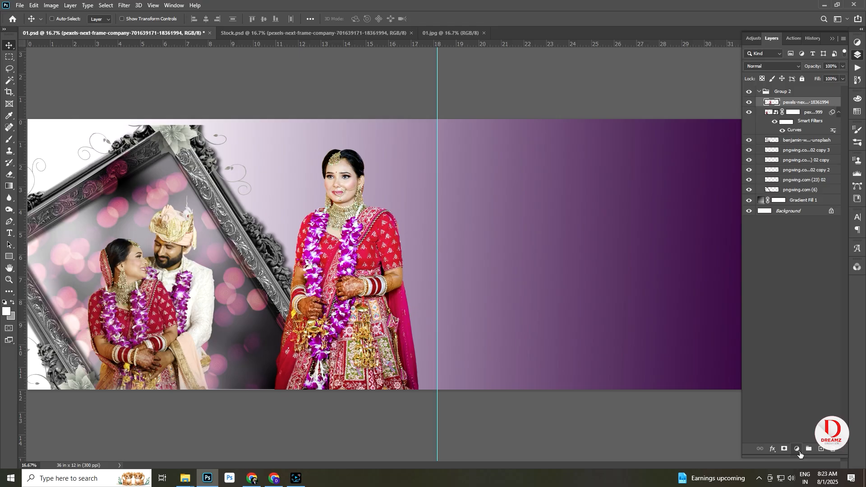
On a new layer, paint a soft white glow around the bride's head and move the layer beneath the bride
click(822, 450)
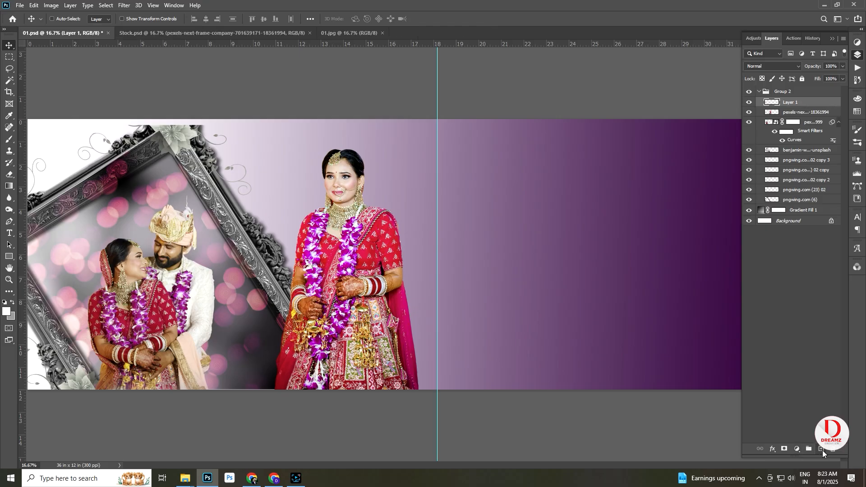
click(7, 311)
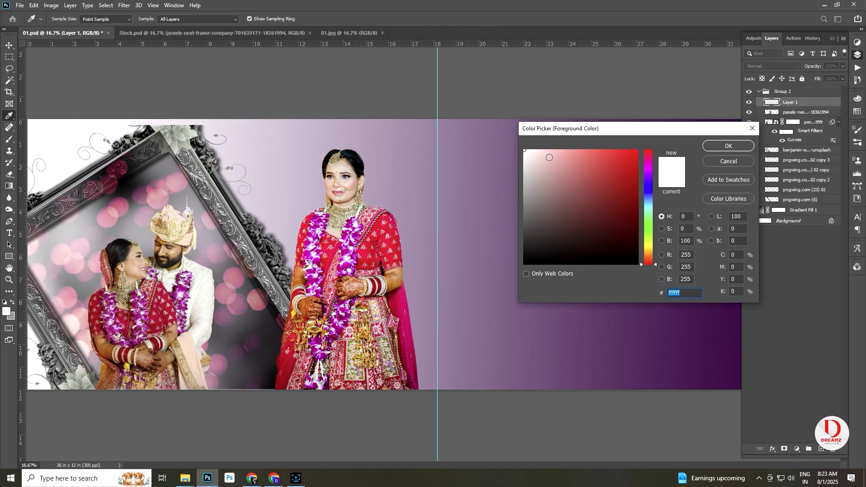
click(730, 146)
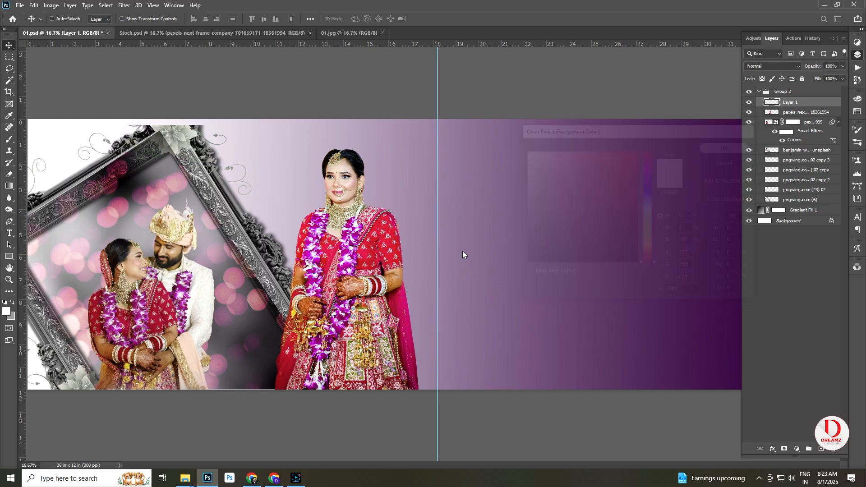
key(b)
mouse_move(350, 178)
mouse_down()
mouse_move(326, 177)
mouse_move(358, 182)
mouse_move(381, 163)
mouse_move(369, 215)
mouse_move(293, 218)
mouse_move(366, 222)
mouse_move(384, 203)
mouse_move(394, 154)
mouse_move(339, 137)
mouse_move(268, 185)
mouse_move(385, 243)
mouse_move(404, 239)
mouse_up()
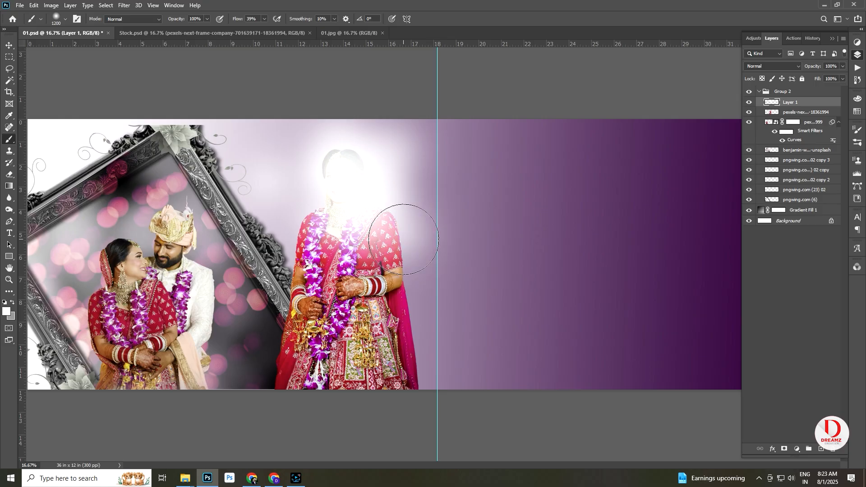
key(v)
key(ctrl+bracketleft)
key(ctrl)
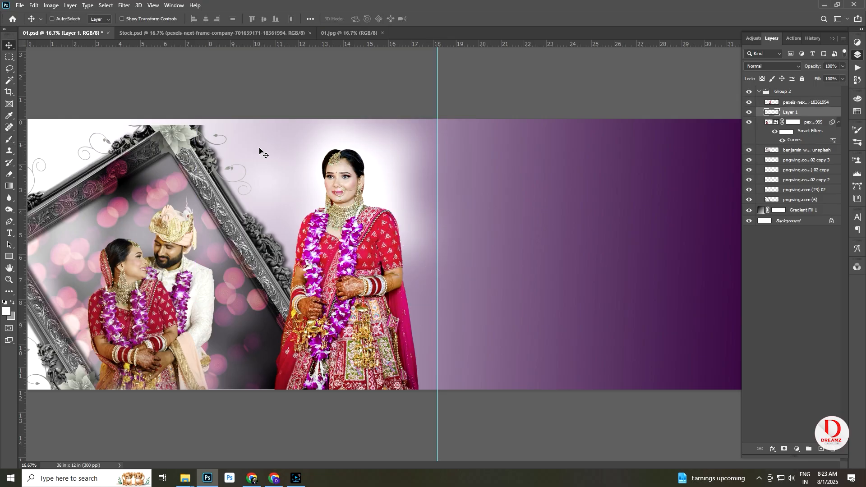
Copy the golden light flare from Stock.psd into 01.psd behind the bride's head and set its blend mode to Screen
click(234, 33)
right_click(489, 194)
click(506, 202)
drag(497, 189, 382, 165)
click(764, 66)
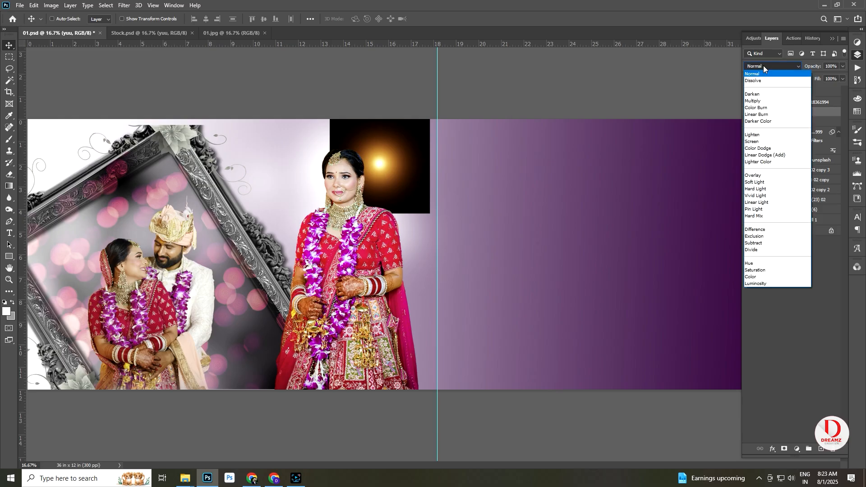
click(757, 142)
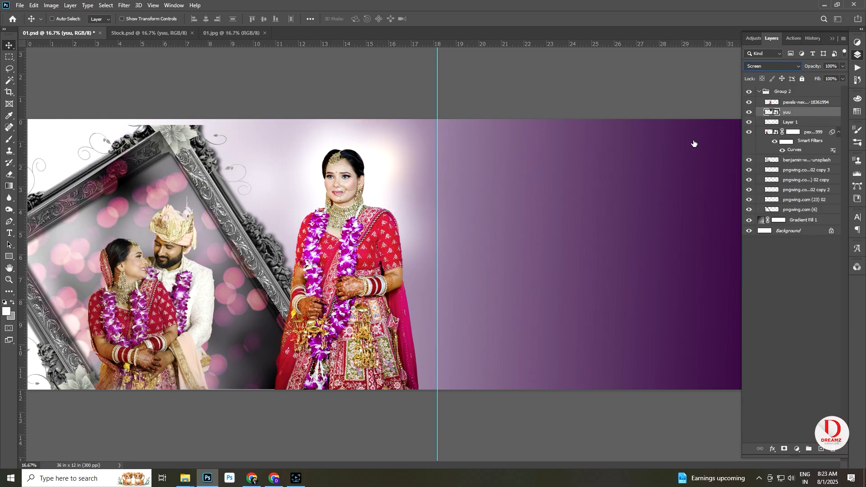
Enlarge the light flare to about 185% and position it beside the bride's head
key(ctrl+t)
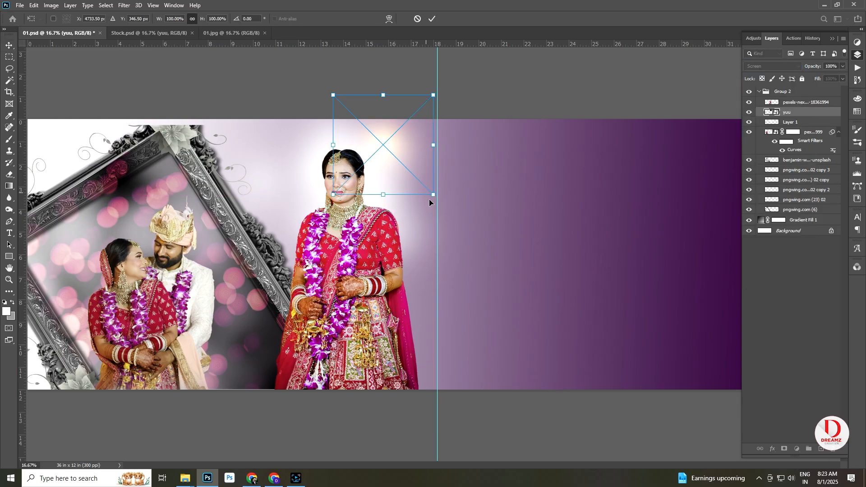
drag(434, 195, 455, 185)
drag(407, 170, 379, 143)
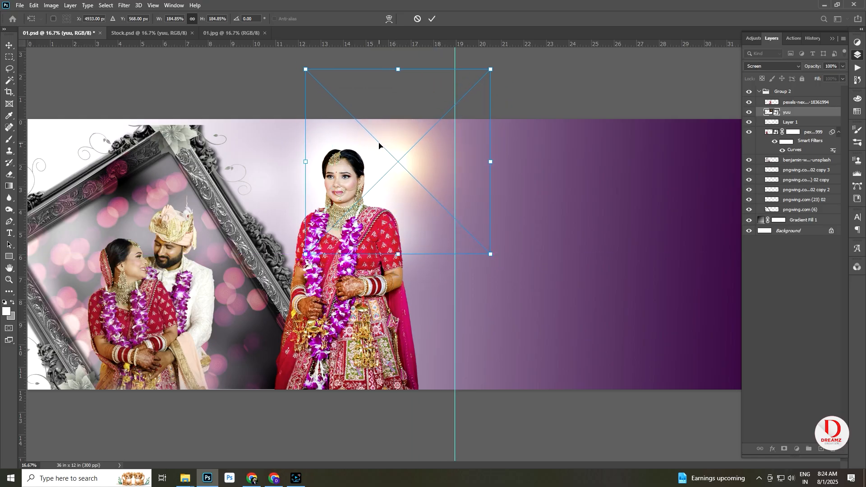
key(Return)
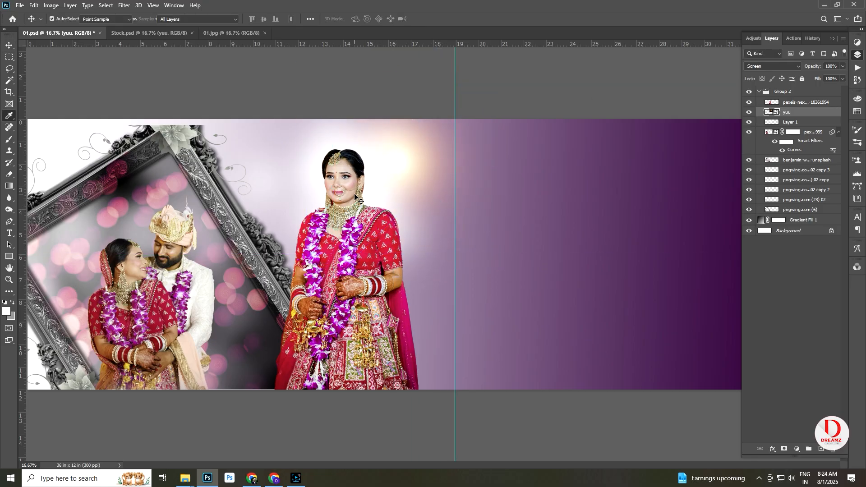
Set the light flare's hue to -27 and enlarge it to about 231%, keeping it beside the bride's head
key(ctrl+u)
drag(673, 169, 661, 166)
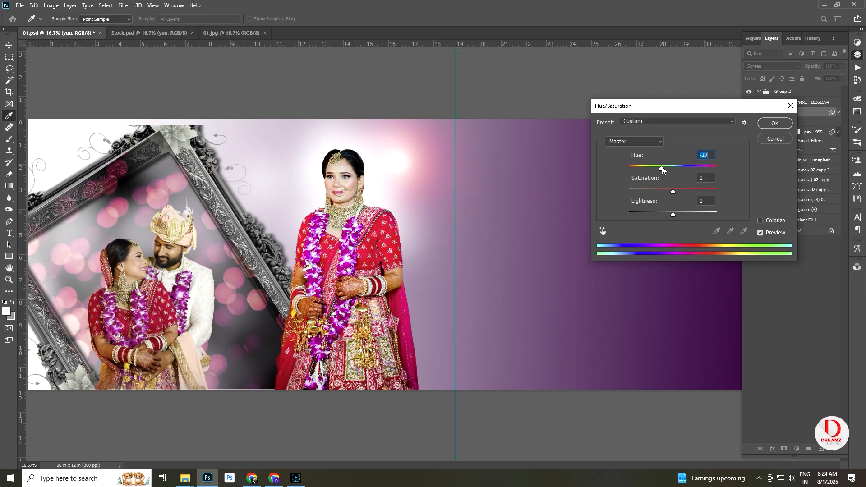
click(775, 123)
key(ctrl+t)
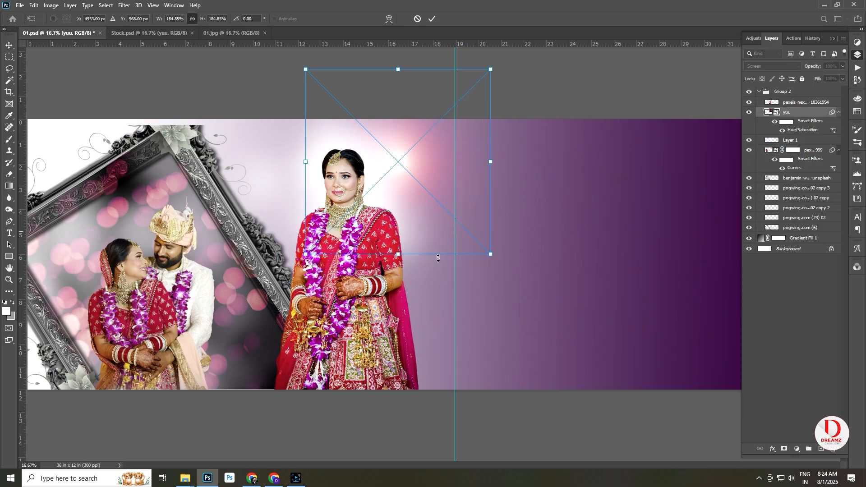
drag(493, 254, 536, 299)
drag(463, 229, 436, 194)
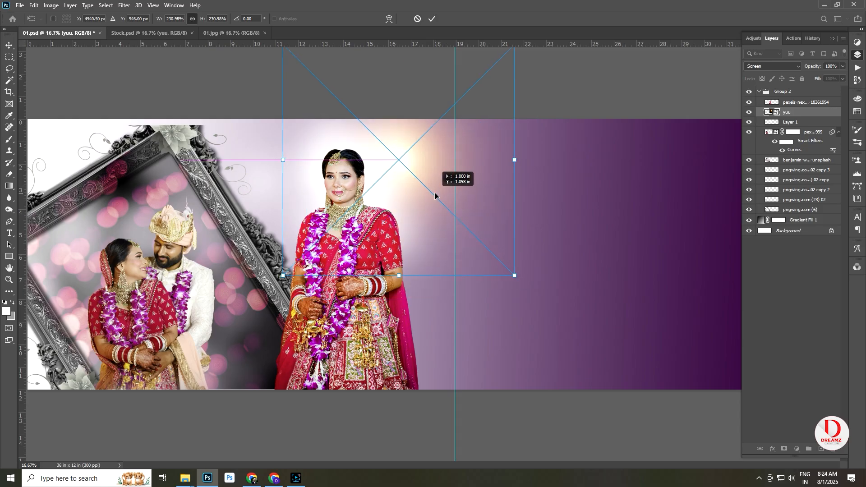
key(Return)
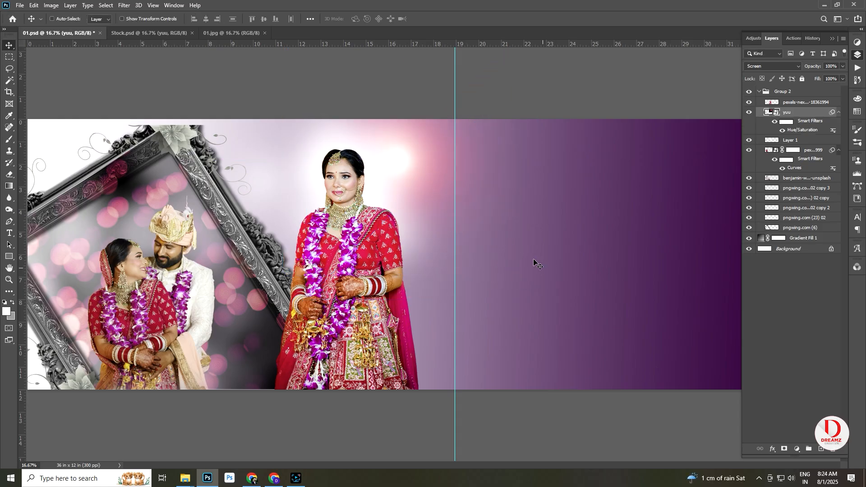
Add a layer mask to the bride cutout and soften its lower edge with a 1200 px brush at 39% flow
right_click(360, 299)
click(392, 312)
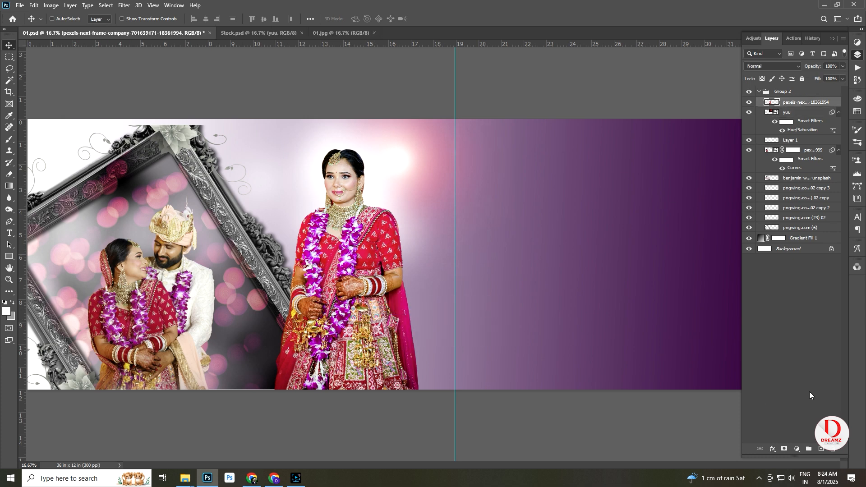
click(785, 449)
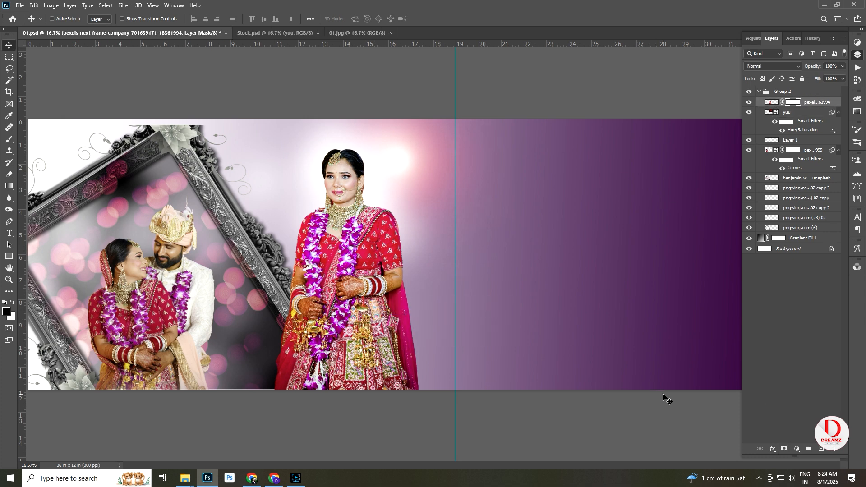
key(b)
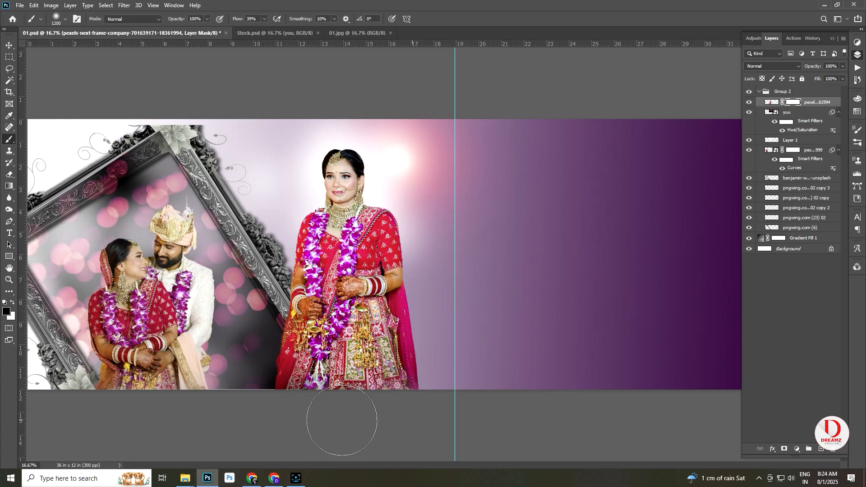
key(x)
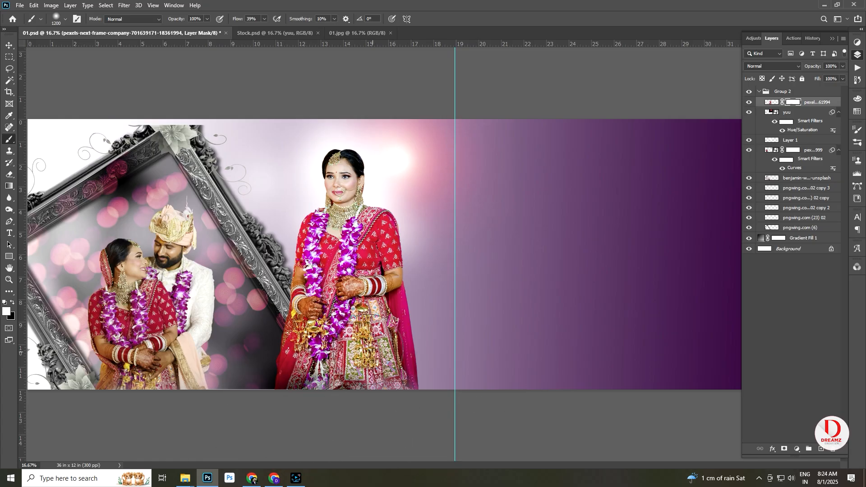
key(v)
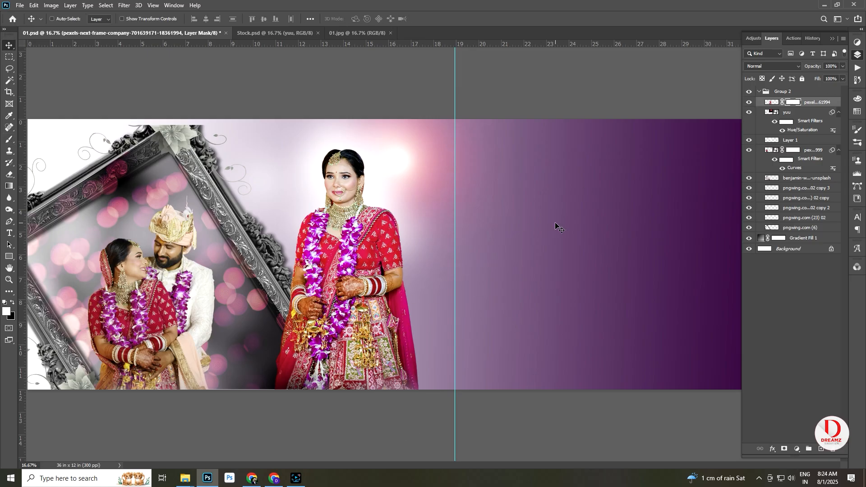
Copy the small full-length couple cutout from Stock.psd into 01.psd, just past the vertical guide, and enlarge it to about 146%
key(f)
drag(564, 232, 457, 229)
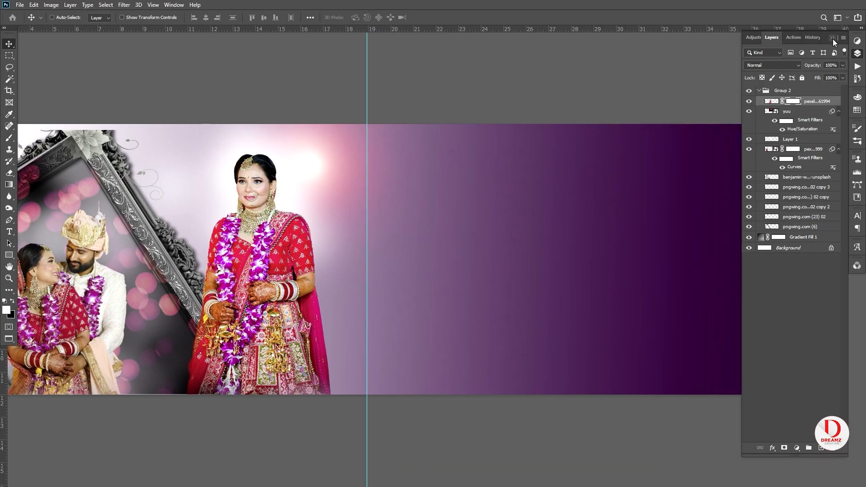
click(833, 39)
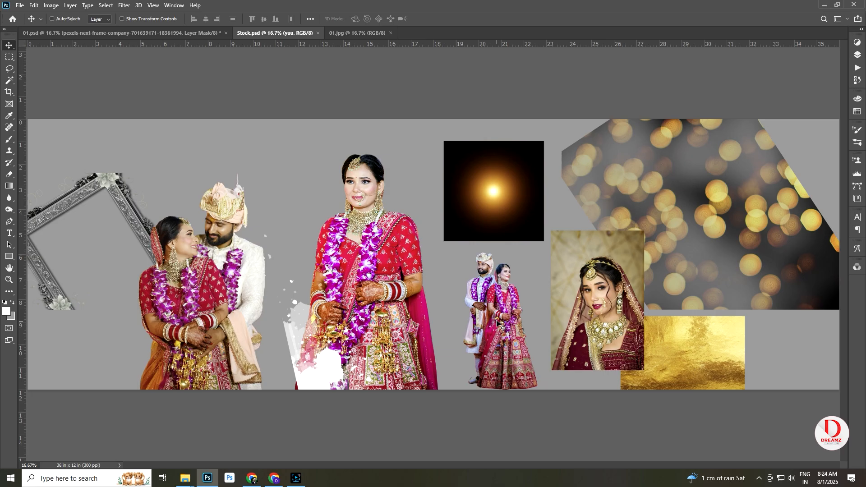
right_click(505, 314)
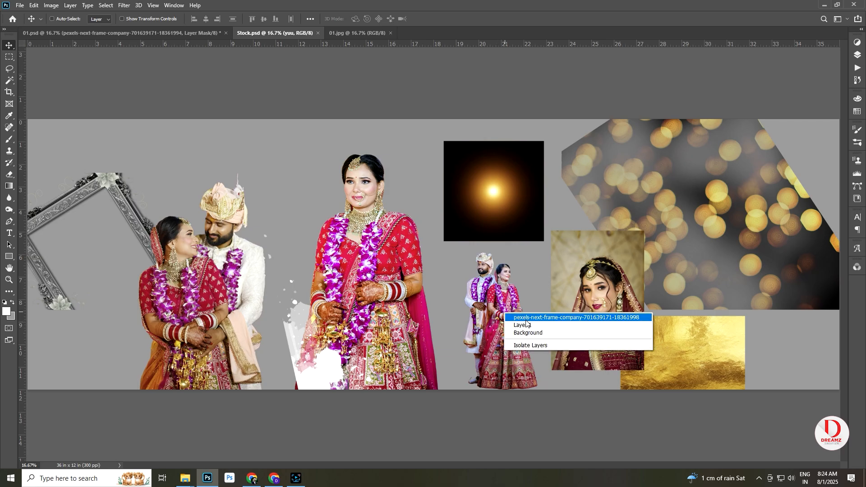
click(525, 318)
drag(519, 316, 523, 287)
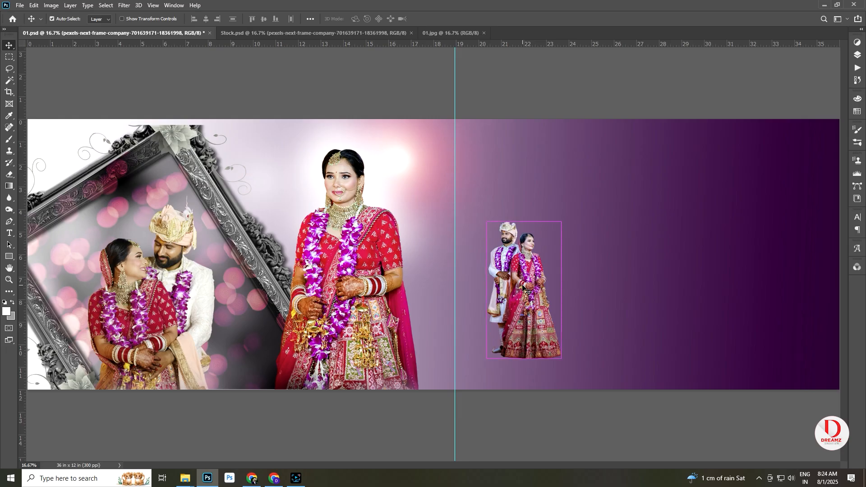
key(ctrl+t)
drag(562, 221, 536, 232)
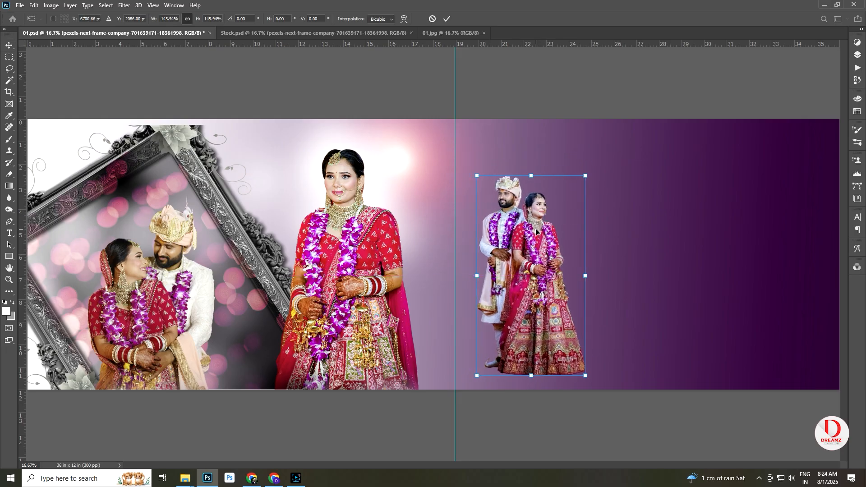
key(Return)
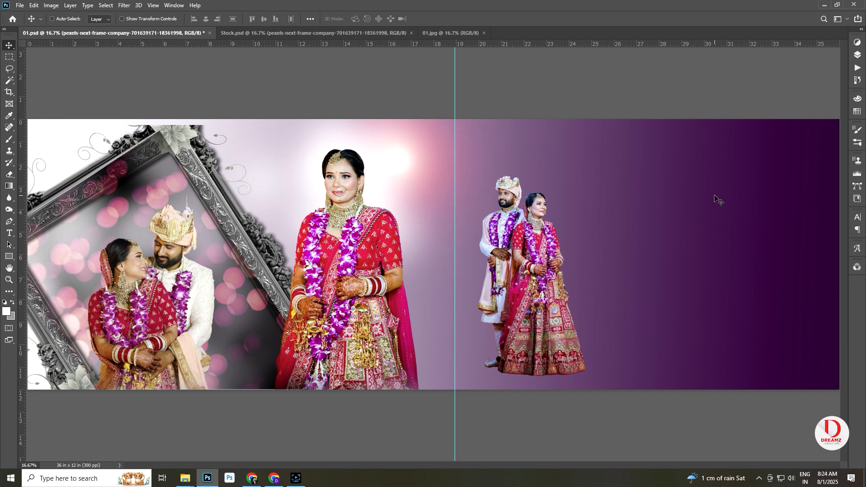
Duplicate the full-length couple layer and reduce the copy's lightness to turn it into a solid black silhouette
click(858, 55)
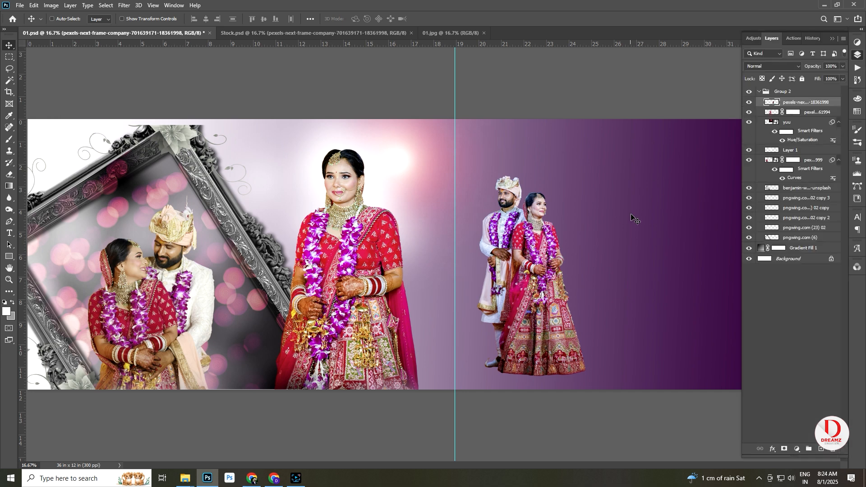
key(ctrl+j)
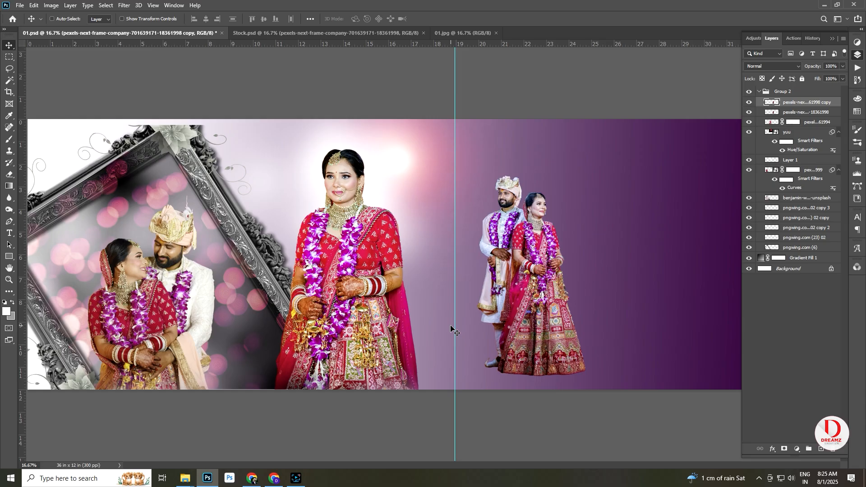
key(ctrl+u)
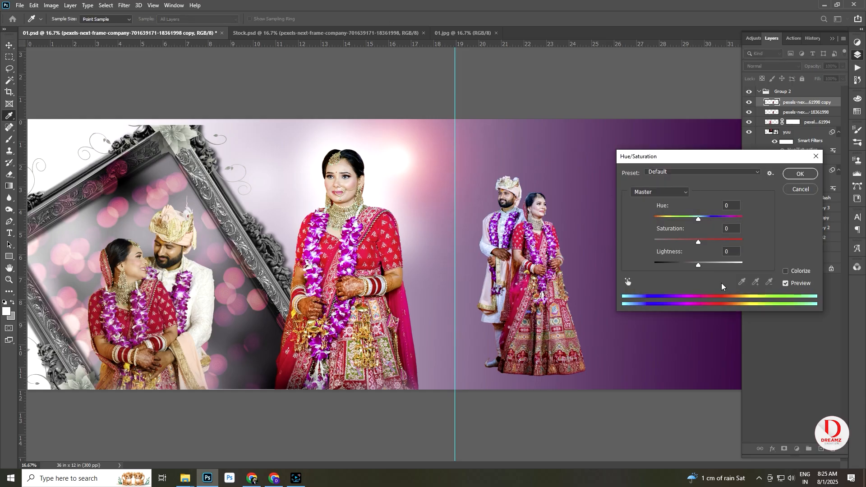
drag(699, 266, 654, 270)
key(Return)
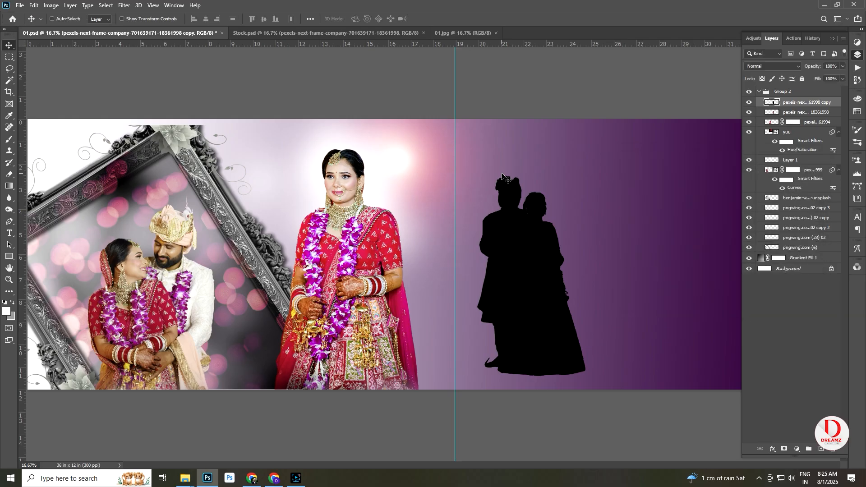
Delete the upper part of the black couple silhouette down to the lower skirt, leaving only its base as a shadow
key(m)
drag(449, 141, 613, 326)
key(Delete)
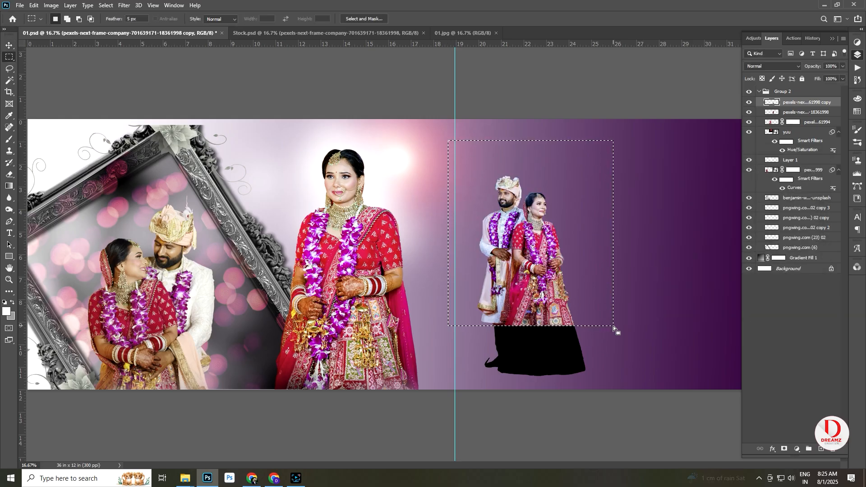
key(ctrl+d)
key(v)
Apply a Gaussian Blur of 30.4 pixels to the remaining black silhouette and move its layer beneath the full-length couple
right_click(534, 356)
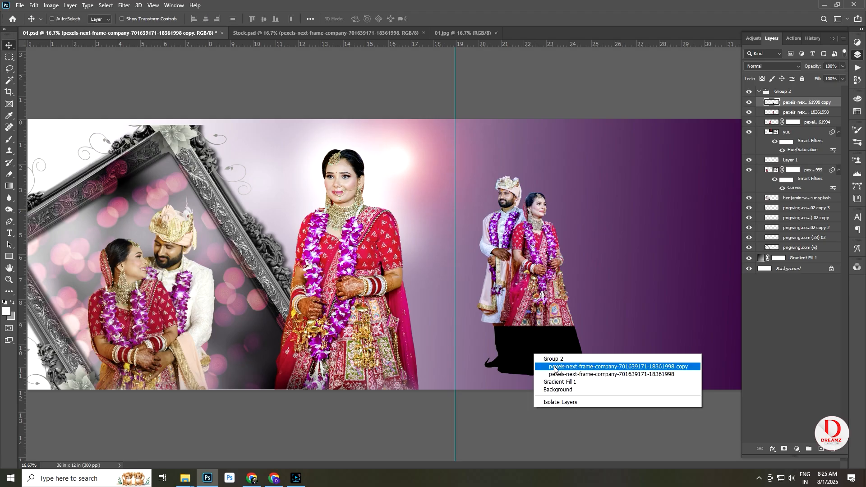
click(553, 366)
key(alt+t)
key(b)
key(Right)
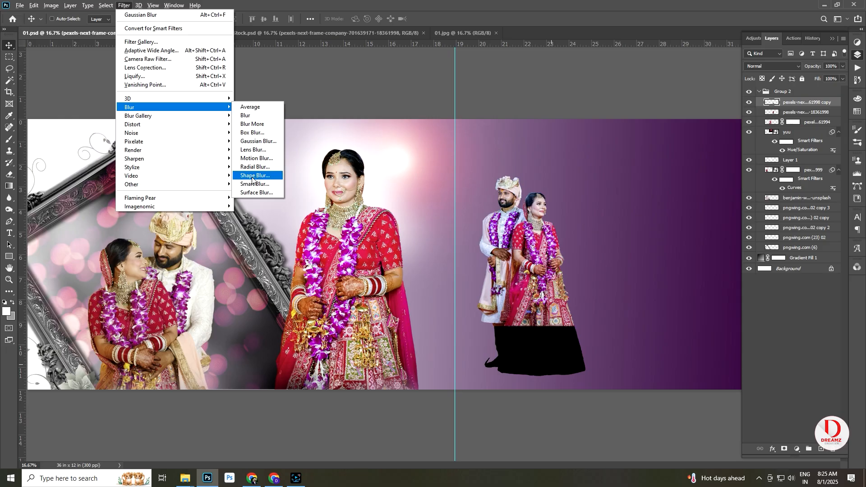
click(259, 142)
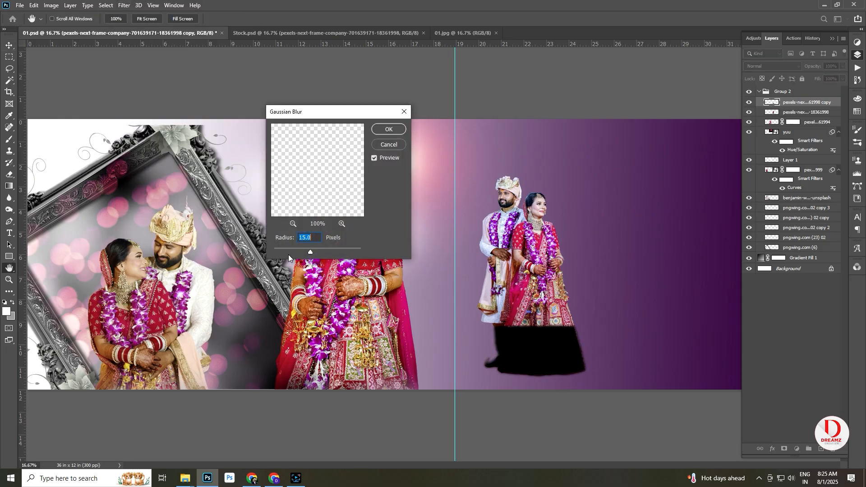
drag(314, 251, 315, 251)
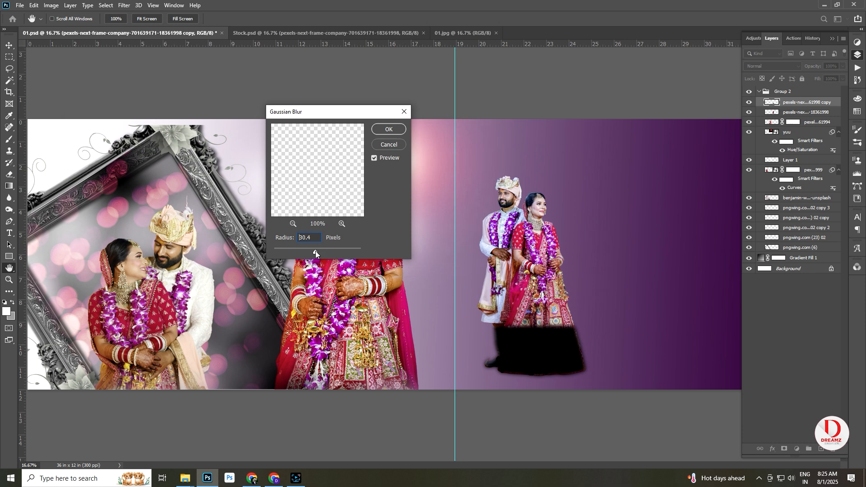
click(384, 129)
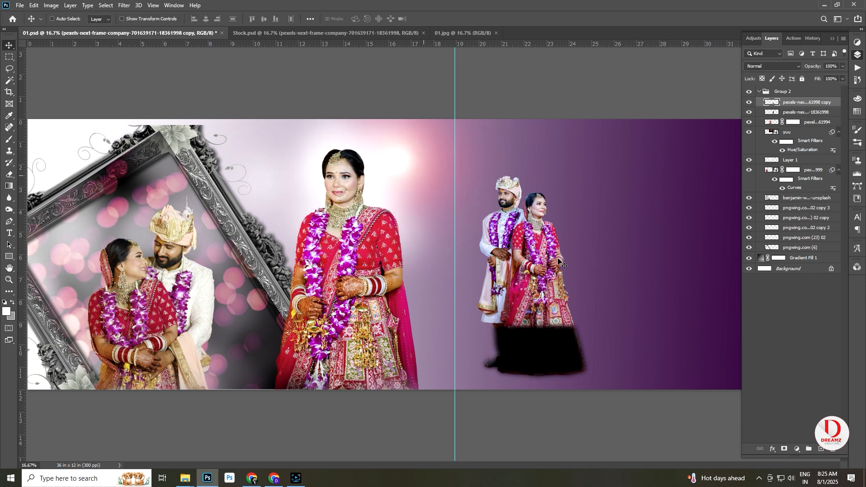
key(ctrl+bracketleft)
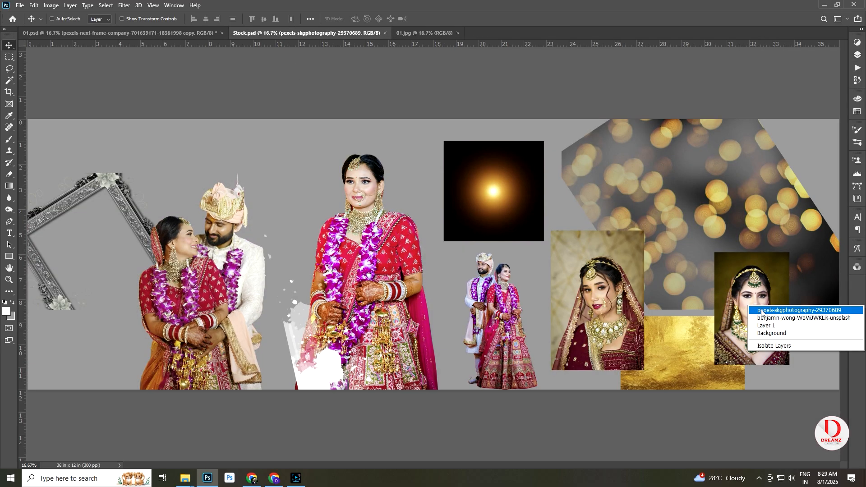
Copy the olive-background bride portrait from Stock.psd into 01.psd and enlarge it beyond the page height, with its edge on the vertical guide
click(766, 306)
drag(738, 294, 549, 230)
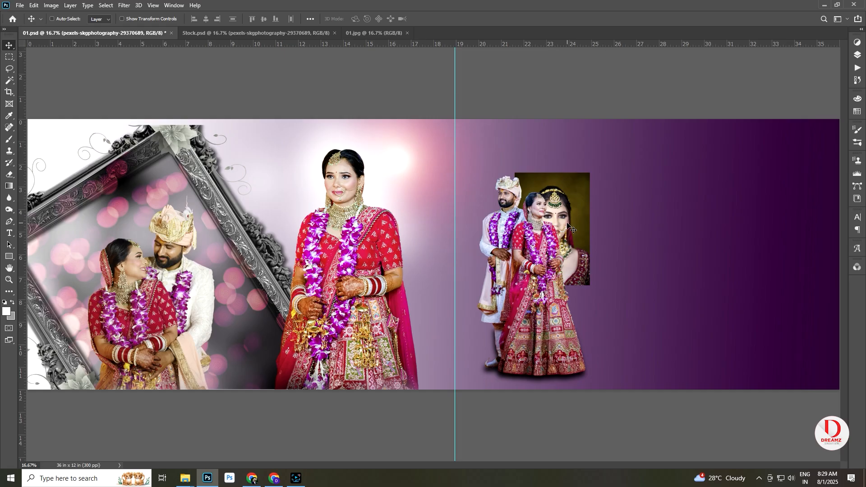
key(ctrl+t)
drag(591, 175, 710, 49)
drag(559, 168, 499, 269)
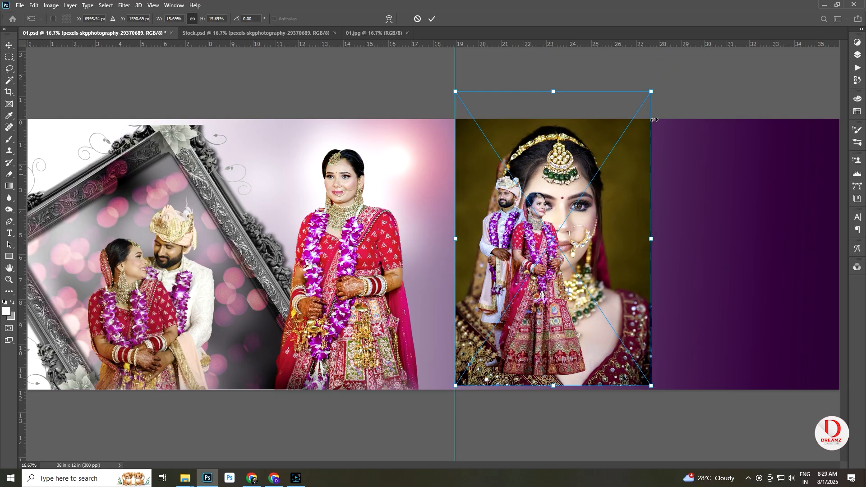
drag(653, 90, 694, 50)
drag(597, 140, 589, 149)
key(Return)
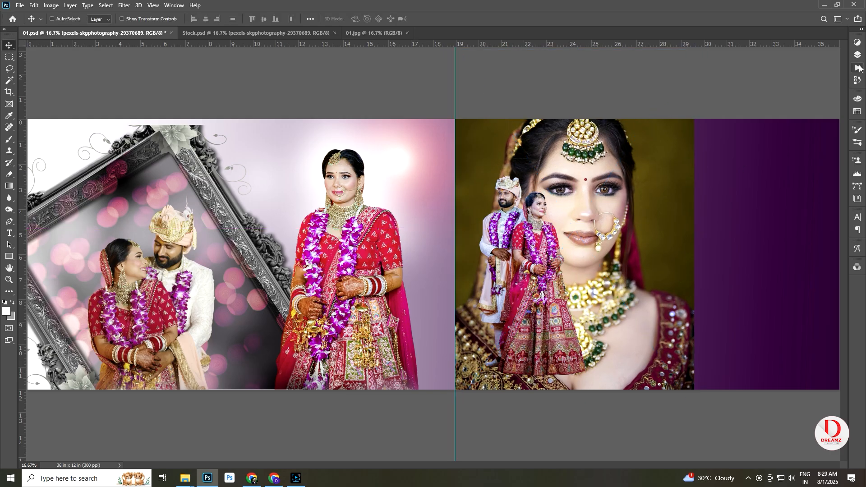
Move the large bride portrait below the couple's shadow layer, lower its opacity to 45% and shift it slightly down
click(858, 55)
right_click(608, 246)
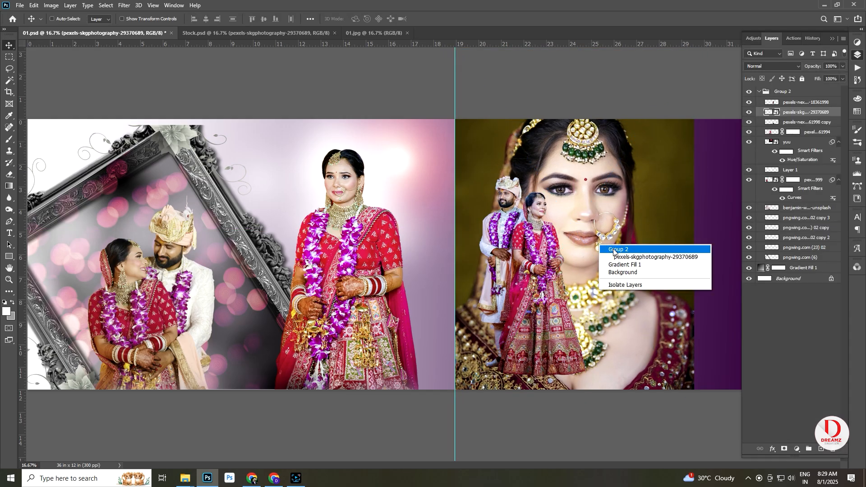
click(621, 257)
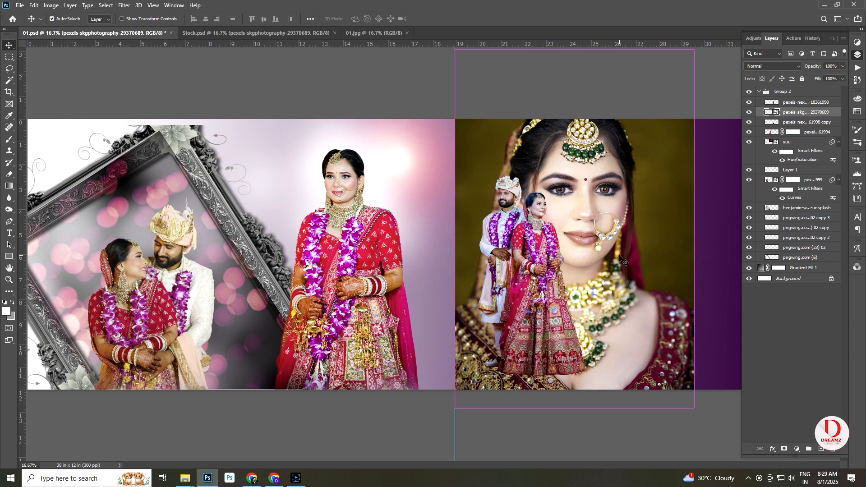
key(ctrl+bracketleft)
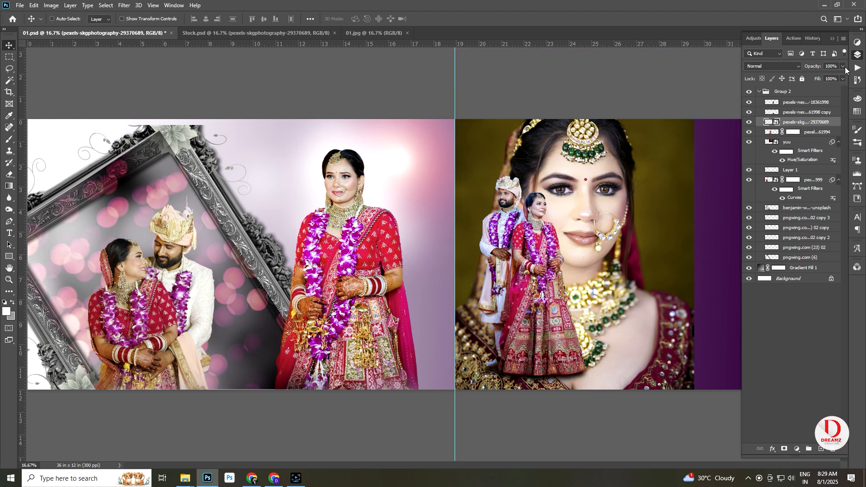
drag(830, 77, 828, 77)
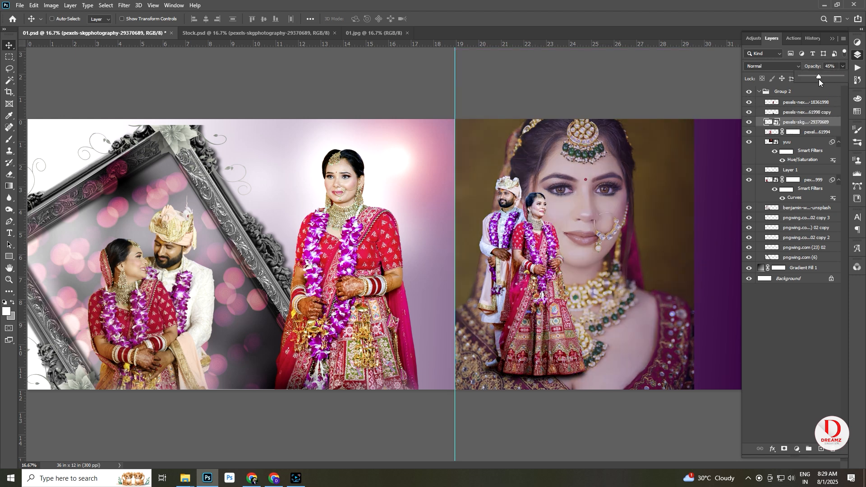
right_click(618, 228)
click(642, 242)
drag(637, 220, 637, 227)
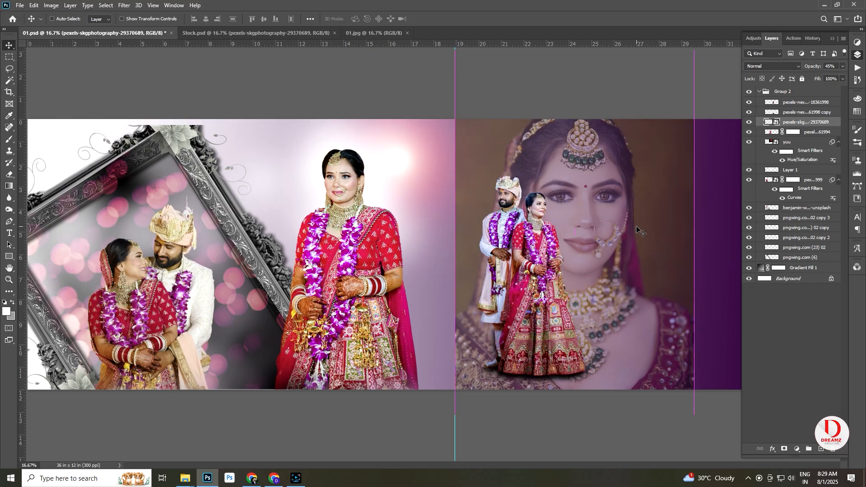
Add an inverted layer mask to the large bride portrait and reveal it softly with an 1800 px white brush at 39% flow
click(785, 449)
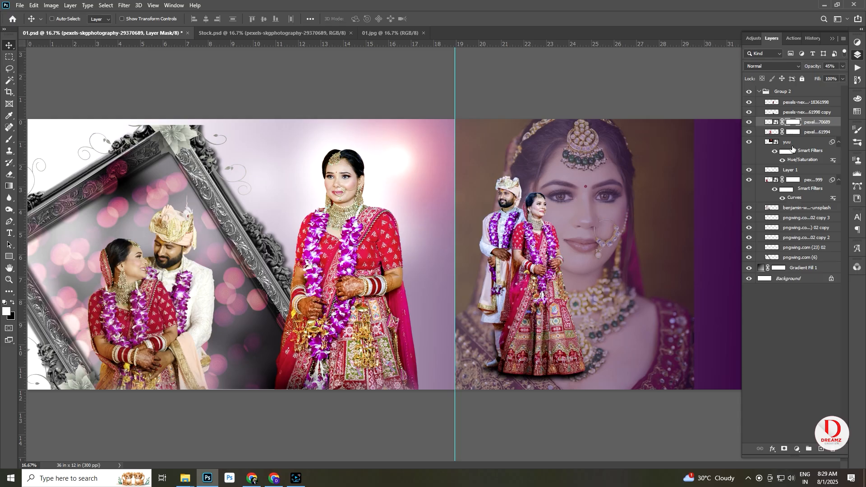
key(ctrl+i)
key(b)
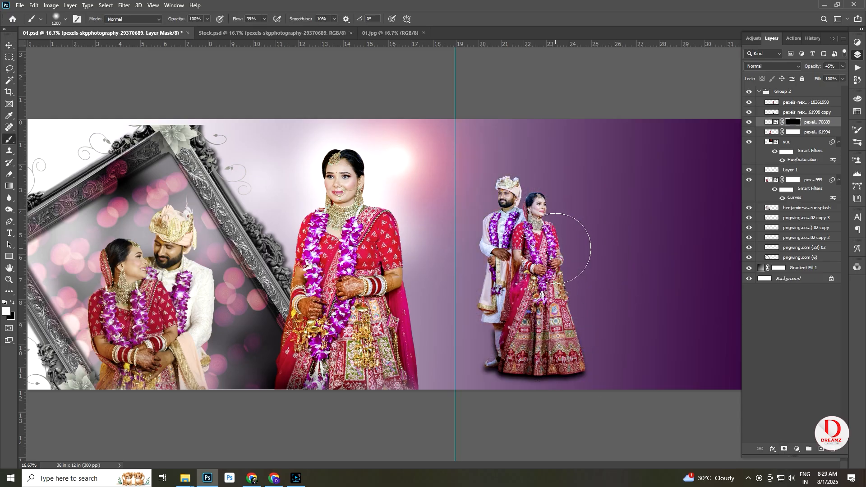
key(bracketright)
key(bracketright)
key(bracketright)
key(bracketright)
key(bracketright)
key(bracketright)
mouse_move(547, 193)
mouse_down()
mouse_move(529, 207)
mouse_move(581, 219)
mouse_move(597, 188)
mouse_move(590, 278)
mouse_move(535, 191)
mouse_move(474, 228)
mouse_move(500, 340)
mouse_move(510, 348)
mouse_move(681, 236)
mouse_move(681, 188)
mouse_move(705, 363)
mouse_move(672, 410)
mouse_move(554, 428)
mouse_move(688, 431)
mouse_move(678, 426)
mouse_move(690, 419)
mouse_move(712, 311)
mouse_move(719, 201)
mouse_up()
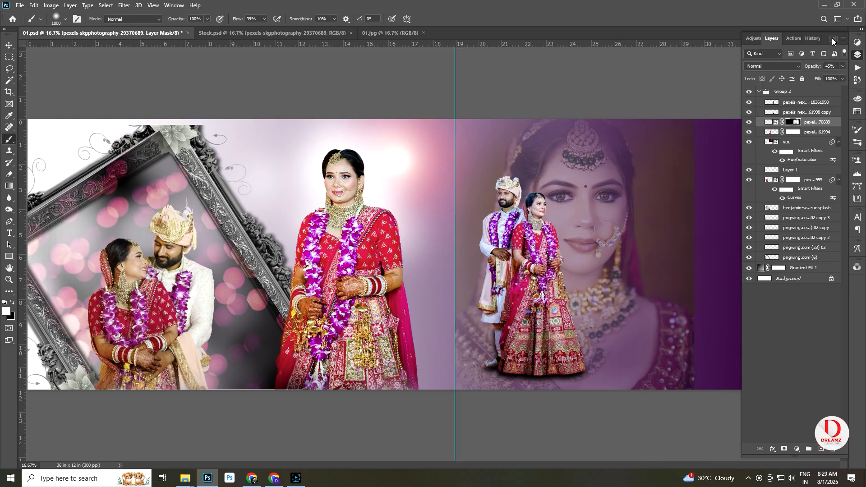
Fade the large portrait's hard outer edge into the purple background with a black mask brush and fine-tune the portrait's position
click(833, 39)
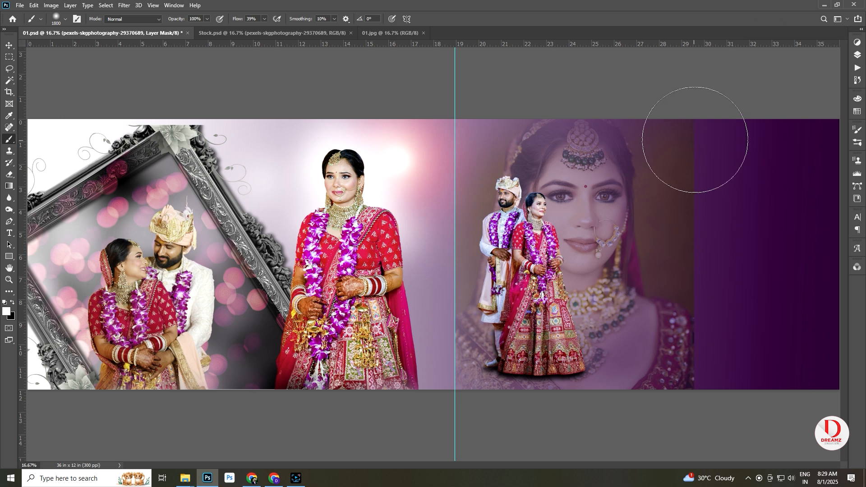
key(x)
mouse_move(720, 139)
mouse_down()
mouse_move(720, 298)
mouse_move(737, 251)
mouse_move(732, 363)
mouse_up()
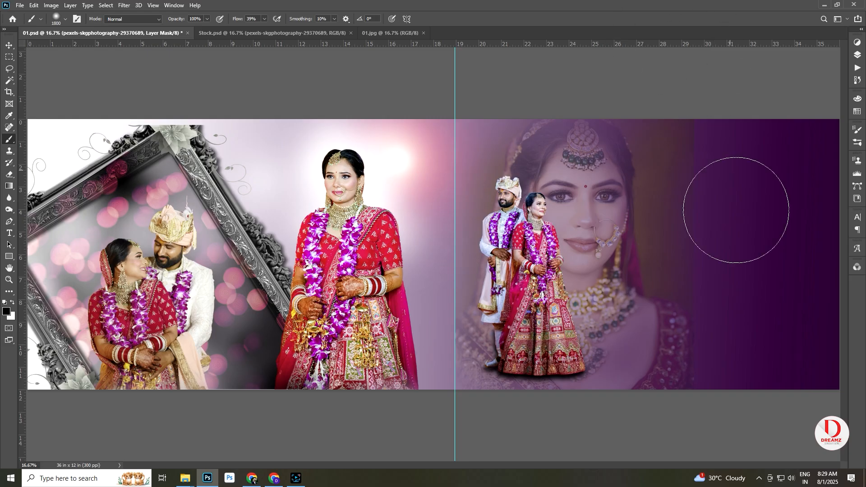
key(v)
drag(609, 243, 612, 250)
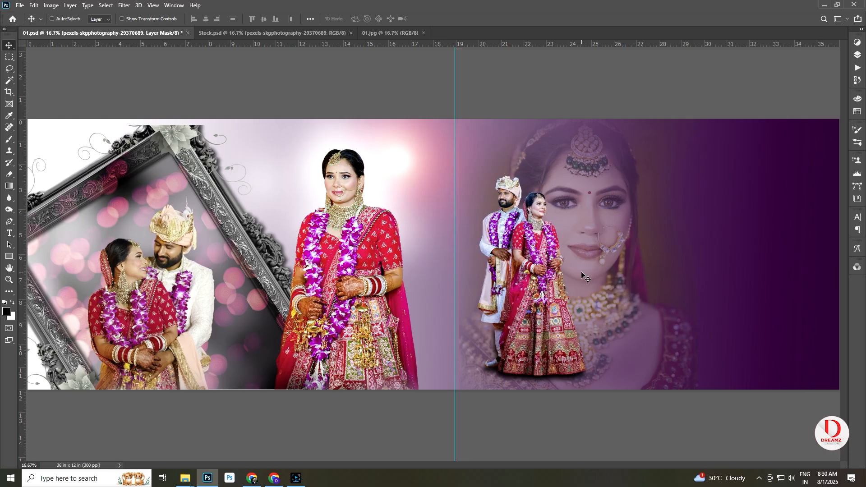
drag(588, 249, 584, 246)
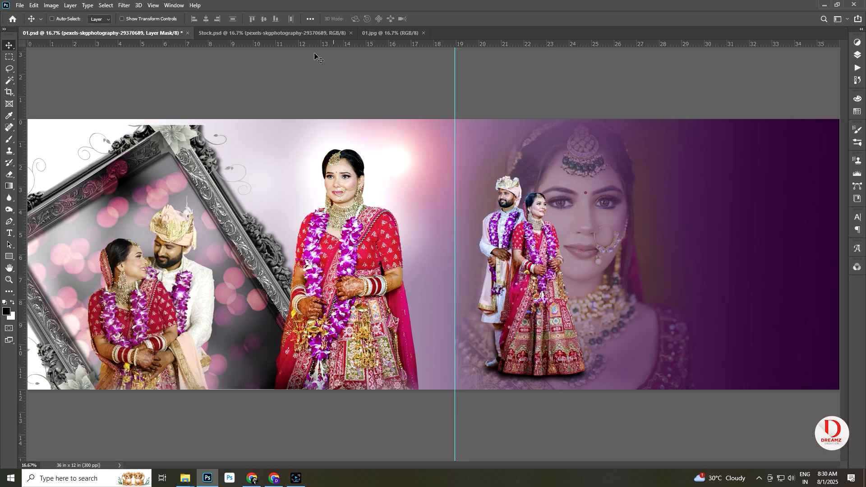
Copy the beige-background bride portrait from Stock.psd into 01.psd, reduce its size and place it near the spread's right edge
click(270, 33)
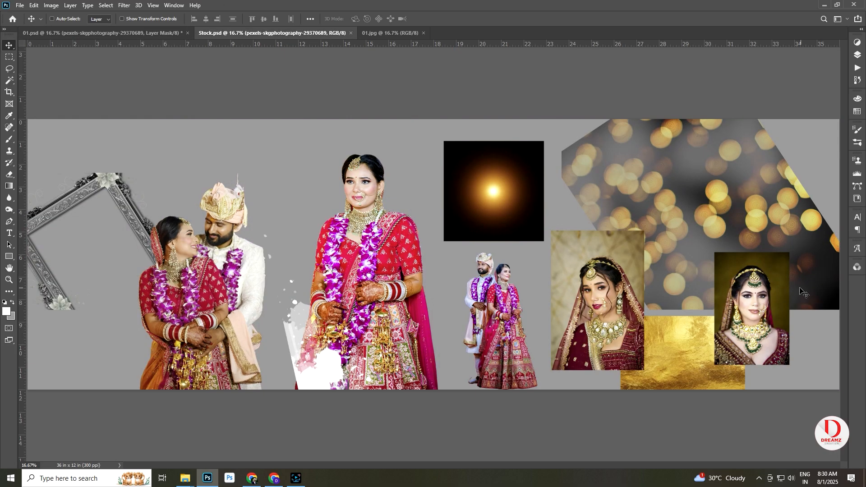
right_click(598, 311)
click(614, 316)
drag(601, 312, 778, 279)
key(ctrl)
drag(727, 216, 745, 243)
drag(759, 273, 759, 264)
key(Return)
Mask out the empty strip above the bride's head in the small portrait and move the portrait slightly up
drag(508, 175, 698, 212)
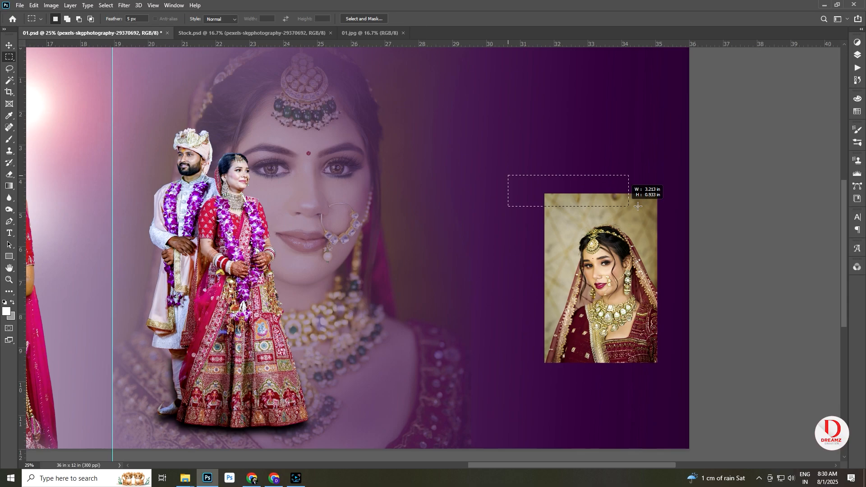
click(859, 55)
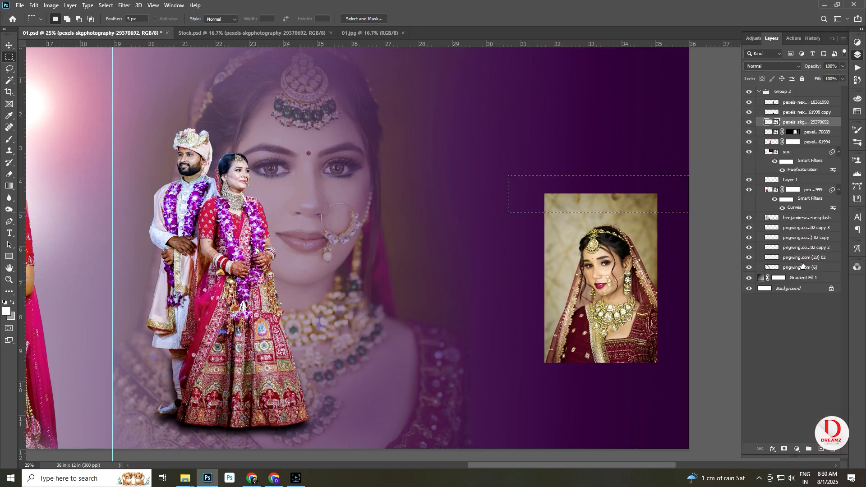
click(785, 450)
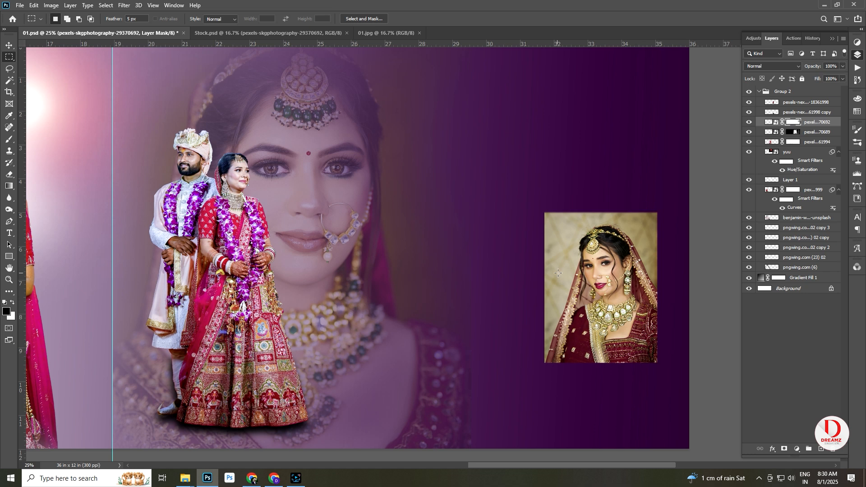
key(v)
right_click(586, 272)
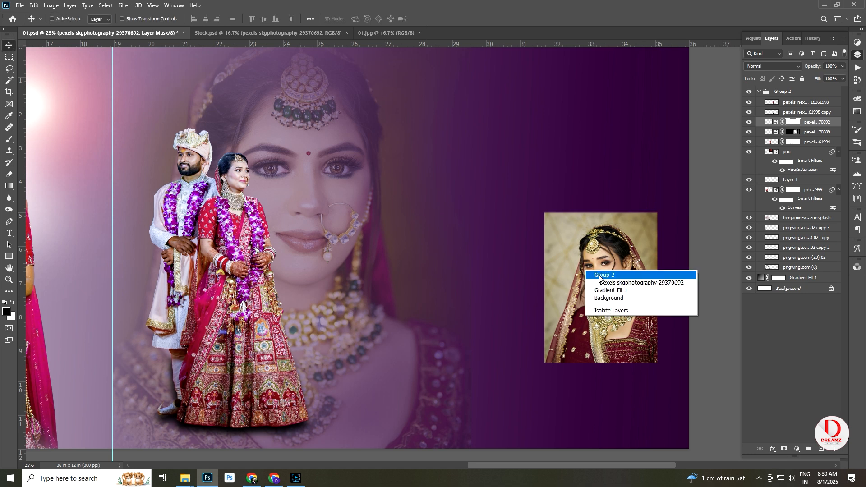
click(613, 283)
drag(614, 283, 612, 274)
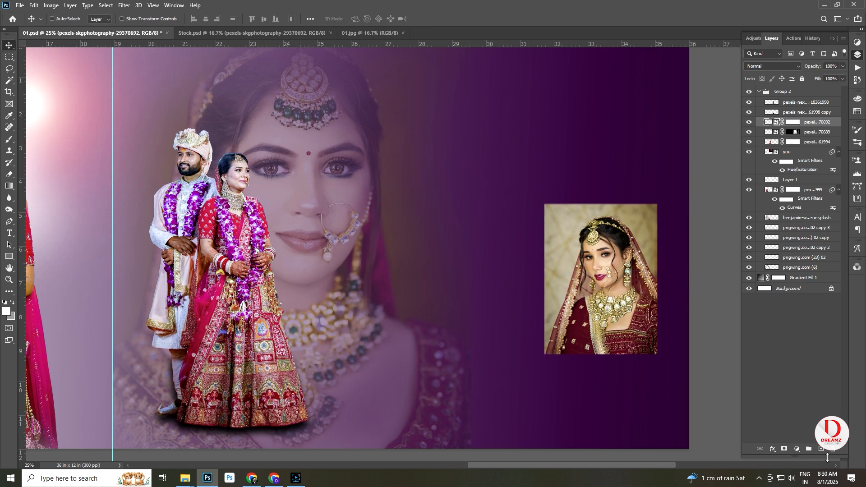
On a new layer, stroke a tall rectangular selection in white, set outside, overlapping the small portrait and extending past its right edge
click(822, 450)
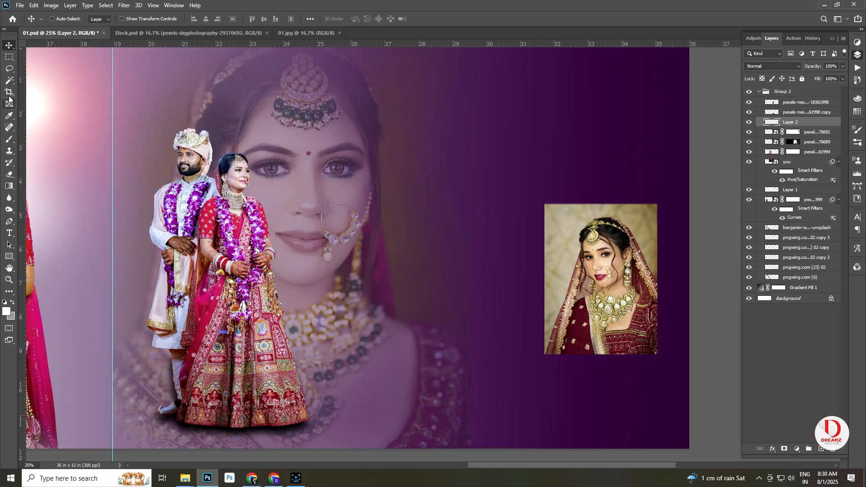
key(m)
drag(586, 197, 672, 374)
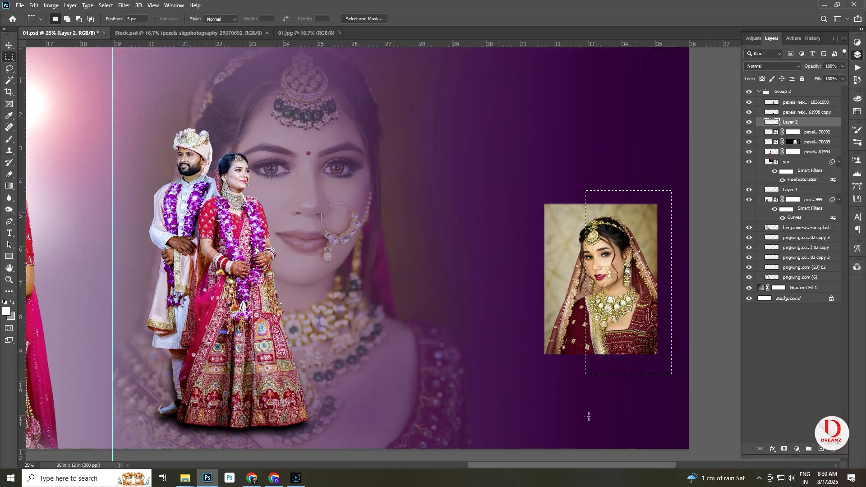
click(31, 7)
click(61, 151)
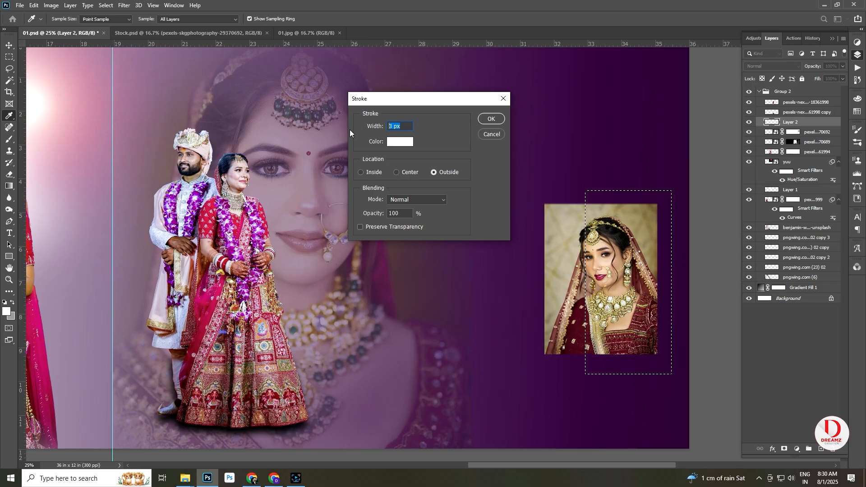
key(Return)
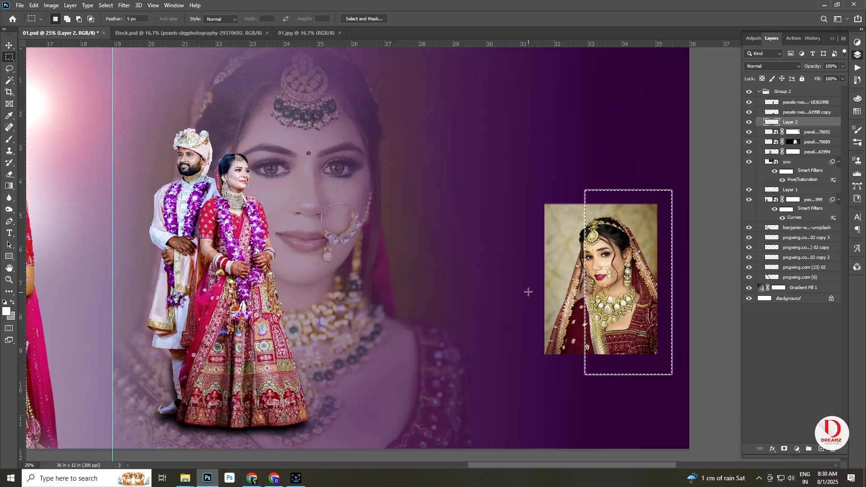
key(ctrl+d)
Add a layer mask to the white outline and hide its left side, leaving an open bracket around the small portrait's right edge
click(785, 450)
drag(554, 166, 607, 392)
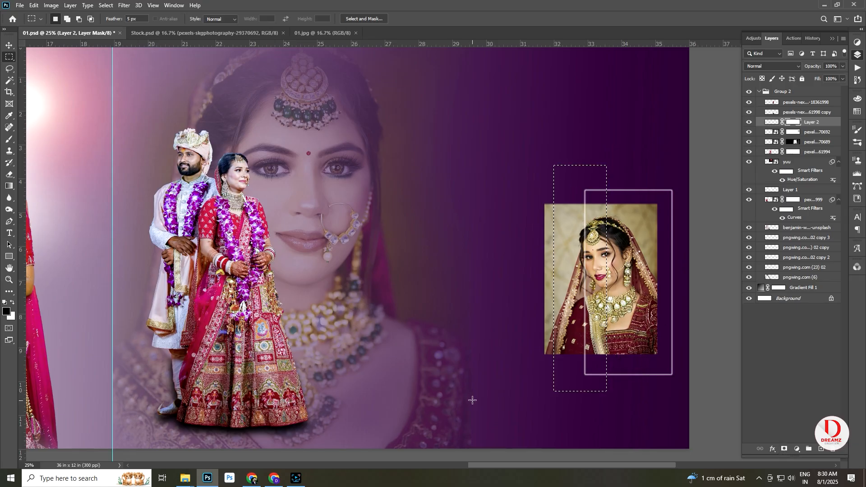
key(alt+BackSpace)
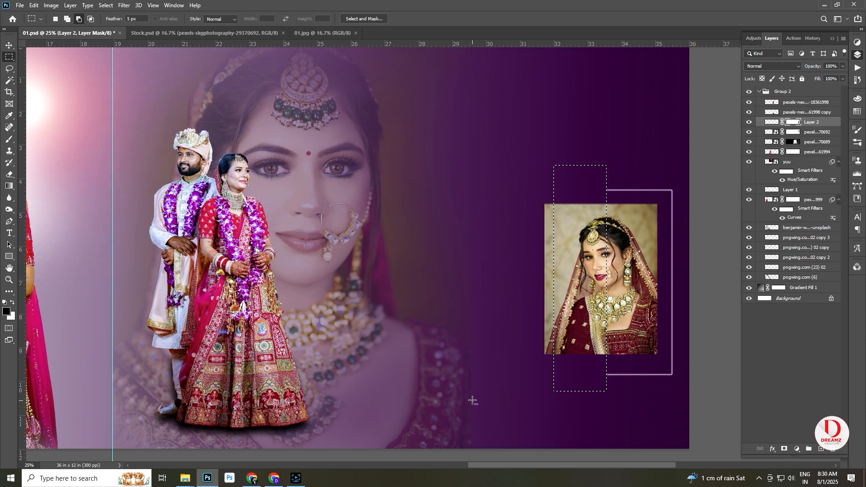
key(ctrl+d)
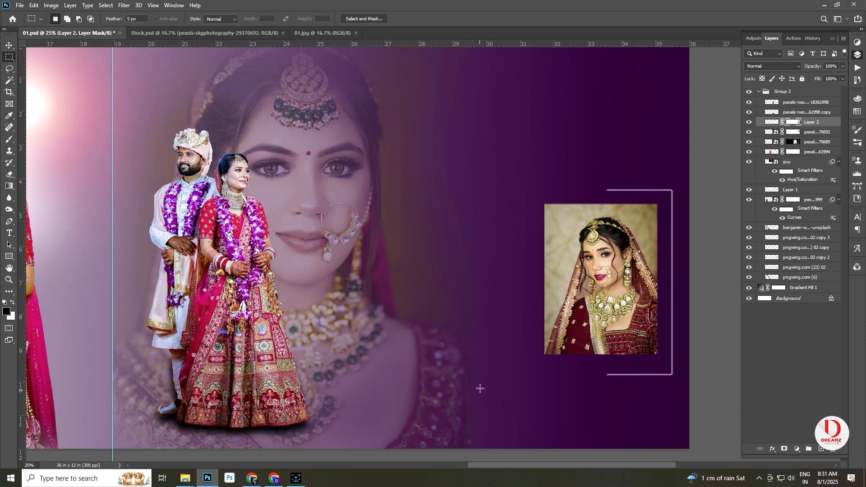
On a new layer, fill a small white square at the bracket's upper end and duplicate it onto the lower end
click(823, 450)
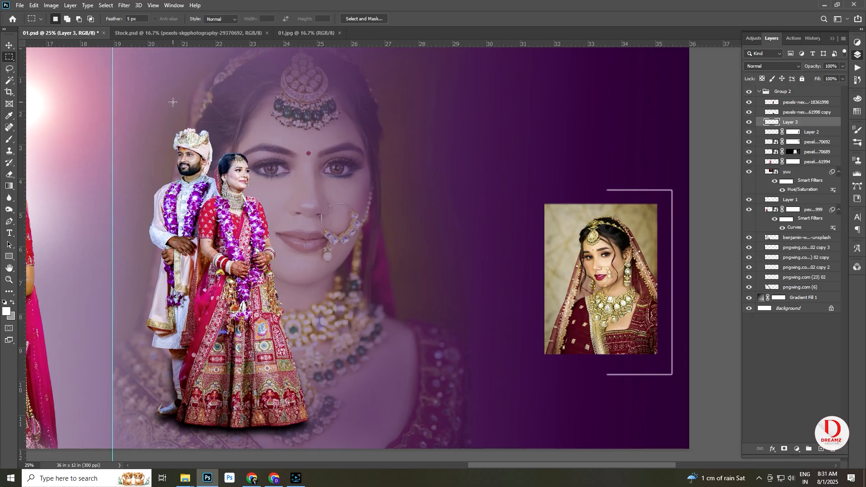
text(0)
drag(600, 182, 612, 197)
key(alt+BackSpace)
key(v)
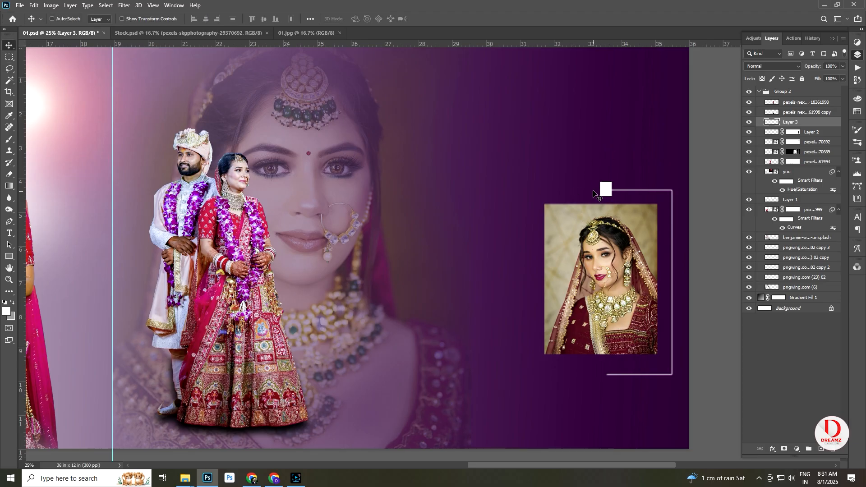
drag(606, 190, 605, 376)
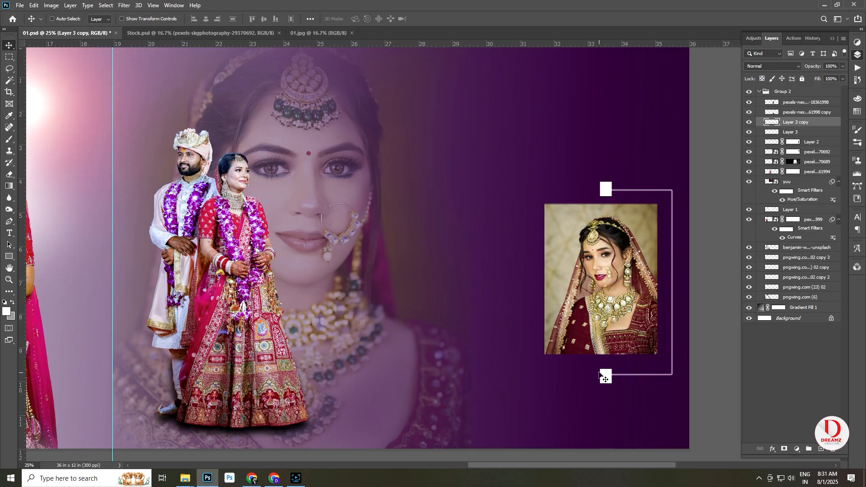
Duplicate the small beige-background bride portrait and enlarge the copy to about 279%, covering the right end of the spread
scroll(594, 286, down, 1)
drag(515, 266, 637, 330)
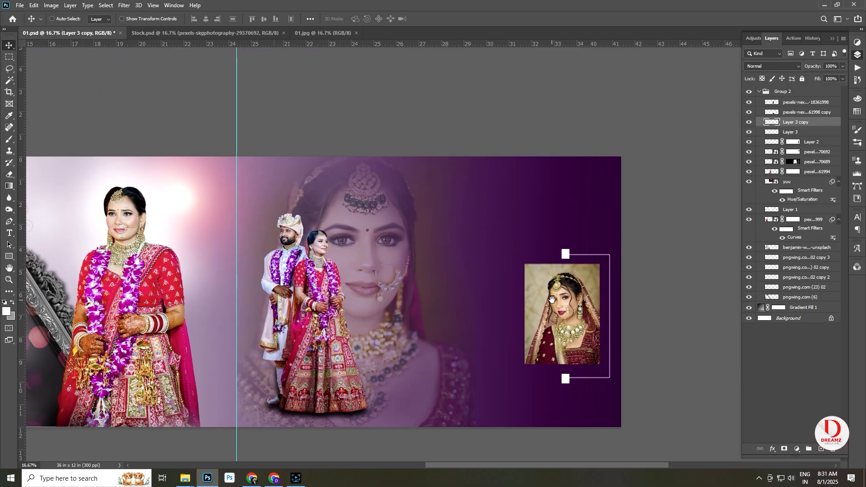
right_click(579, 337)
click(599, 348)
drag(580, 328, 550, 328)
key(ctrl+t)
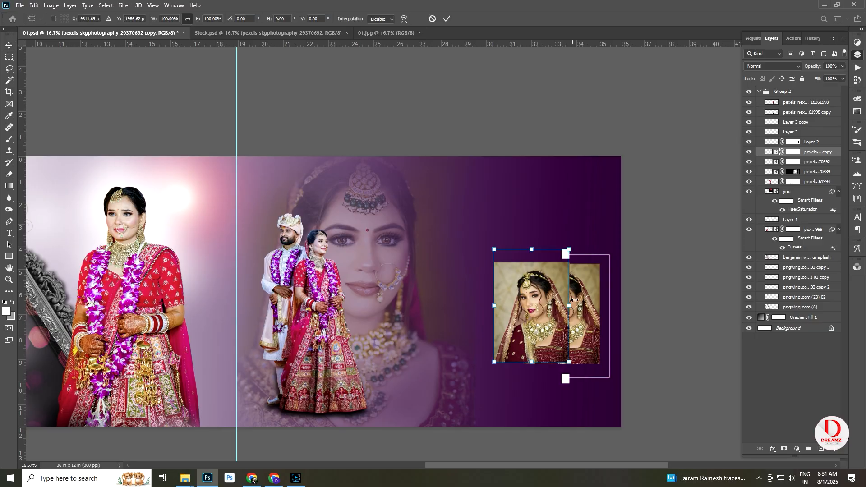
drag(570, 249, 705, 47)
drag(652, 171, 583, 234)
key(Return)
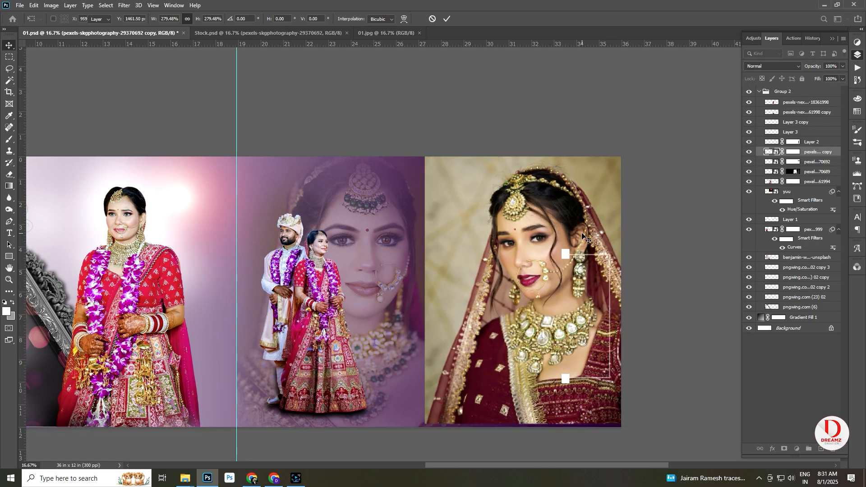
Send the enlarged portrait copy behind the small portrait, enlarge it further and extend it toward the centre of the spread
key(ctrl+[)
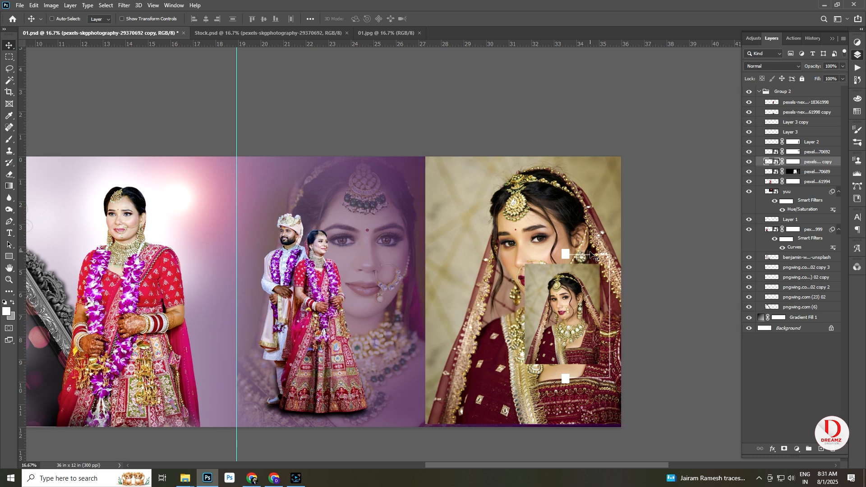
key(ctrl+t)
drag(636, 110, 663, 63)
drag(592, 175, 563, 182)
key(Return)
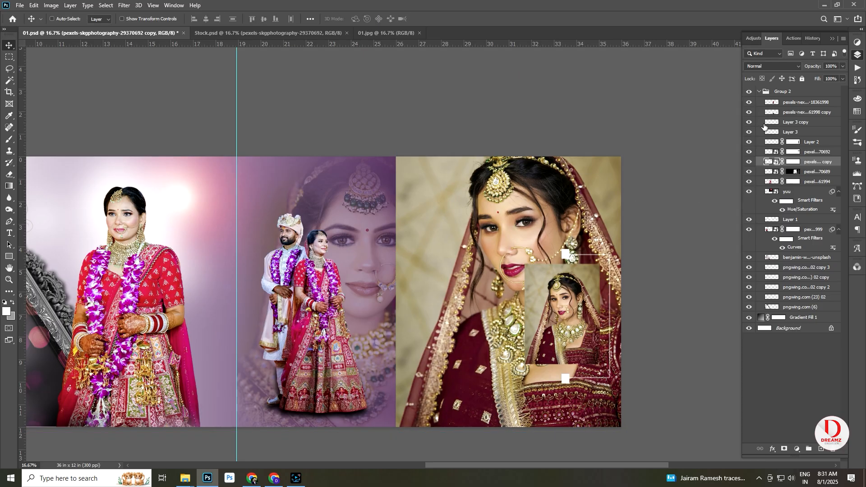
Set the large portrait copy's blend mode to Luminosity and its opacity to 75%
click(772, 67)
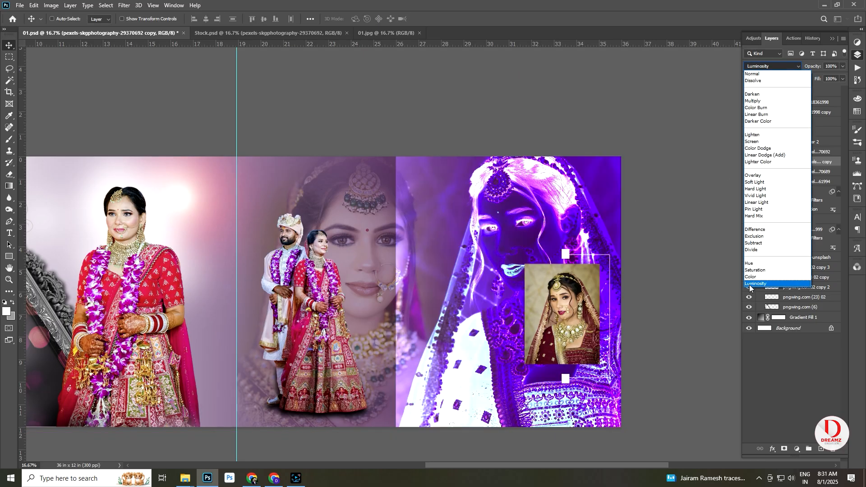
click(754, 284)
drag(543, 217, 544, 219)
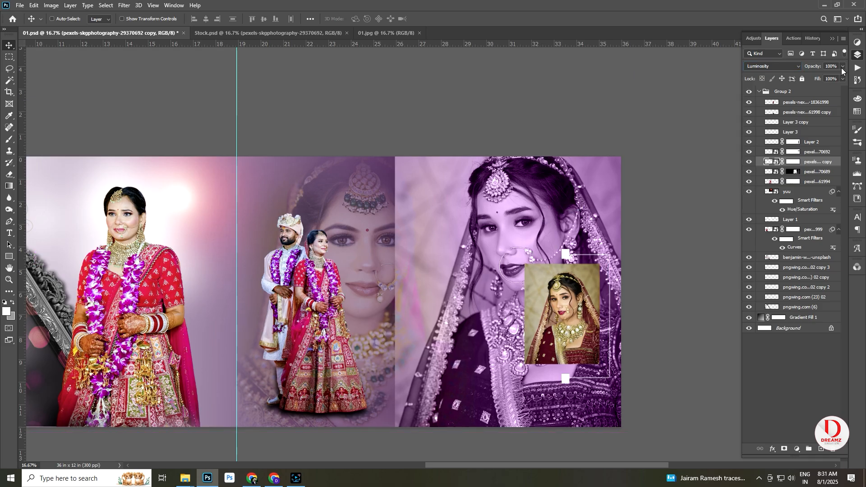
drag(836, 77, 833, 77)
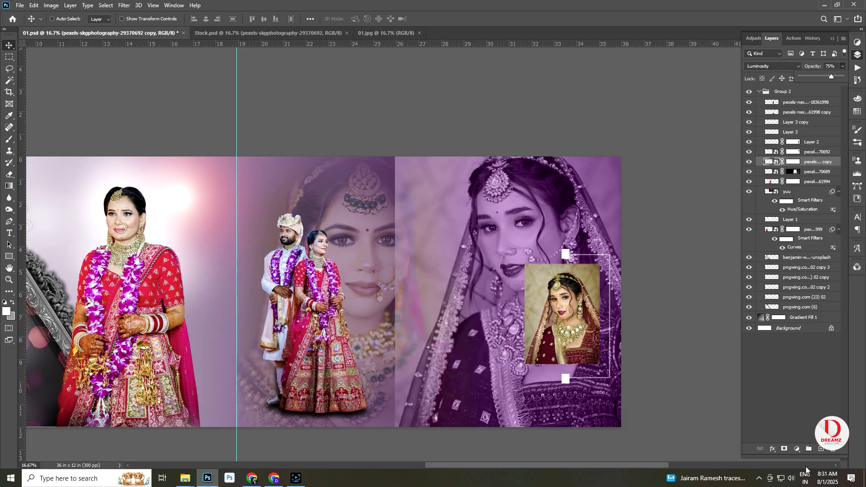
click(785, 450)
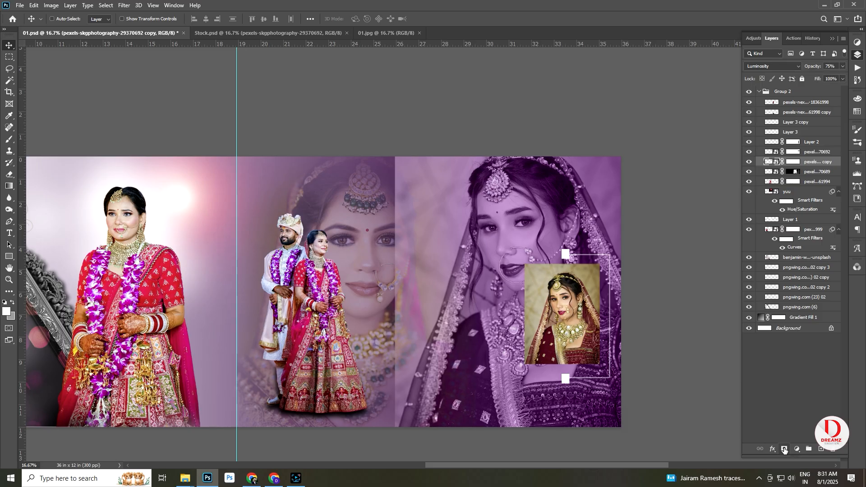
alt+click(784, 449)
key(b)
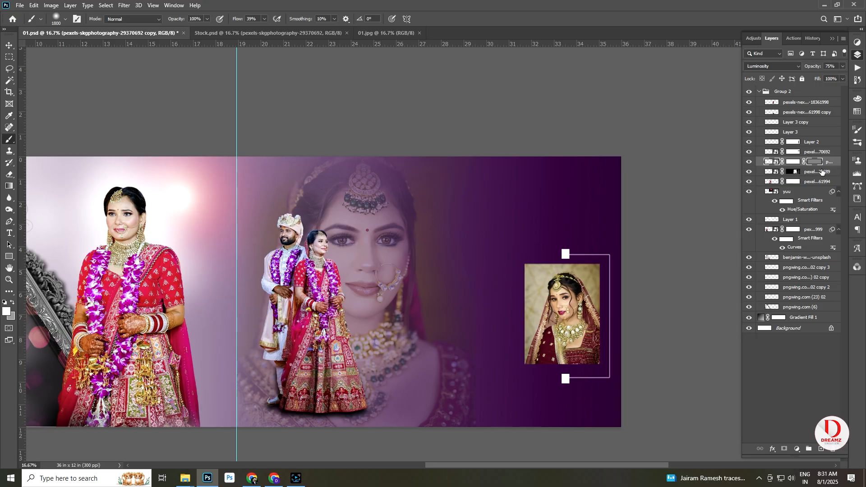
key(ctrl+z)
Invert the large portrait's layer mask and paint the bride back in with a soft white brush, leaving her left edge faded
click(795, 163)
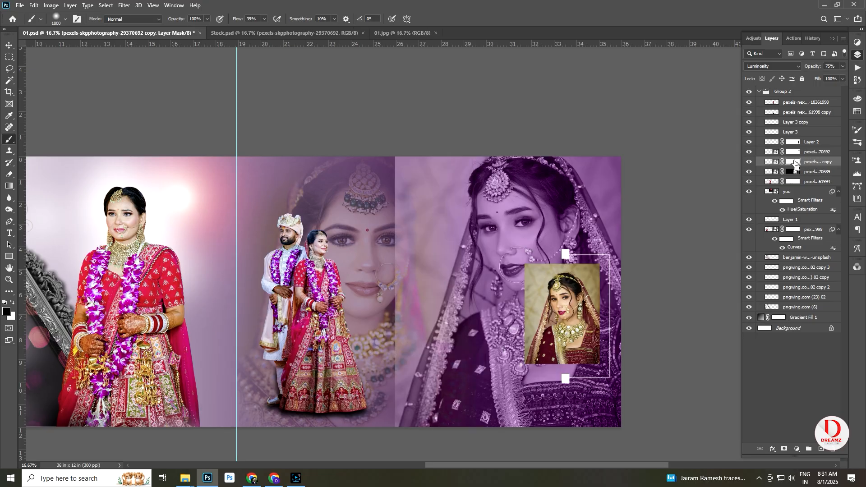
key(ctrl+i)
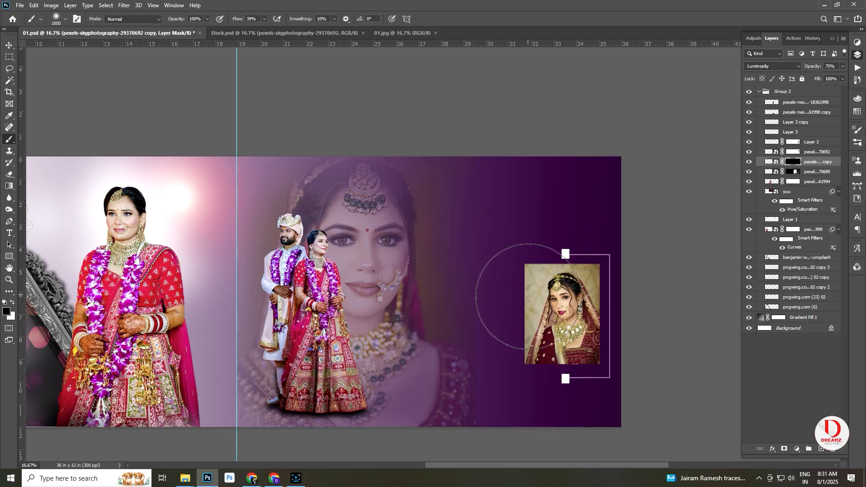
key(x)
mouse_move(522, 280)
mouse_down()
mouse_move(526, 249)
mouse_move(549, 264)
mouse_move(559, 206)
mouse_move(536, 343)
mouse_move(564, 385)
mouse_move(535, 385)
mouse_move(534, 183)
mouse_move(556, 190)
mouse_move(593, 324)
mouse_move(521, 402)
mouse_up()
Shift the large faded portrait, enlarge it slightly more and reposition it behind the small framed portrait
key(v)
drag(549, 223, 550, 241)
key(ctrl+t)
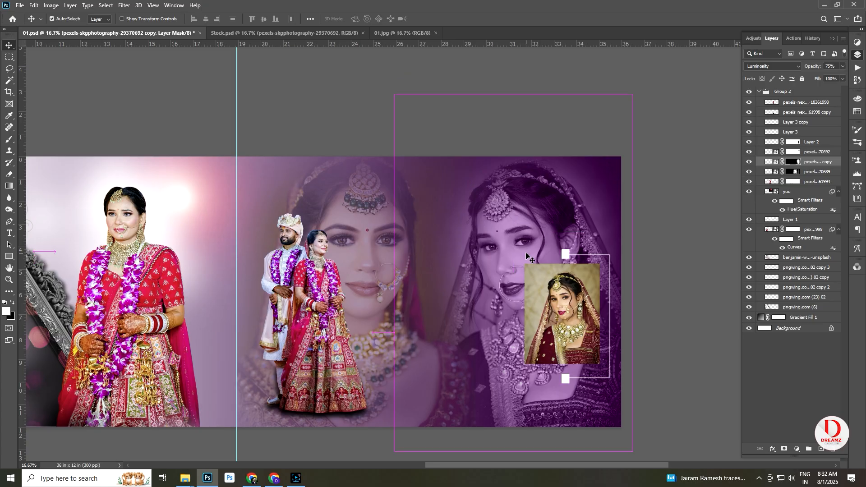
drag(632, 91, 672, 38)
drag(595, 177, 546, 213)
key(Return)
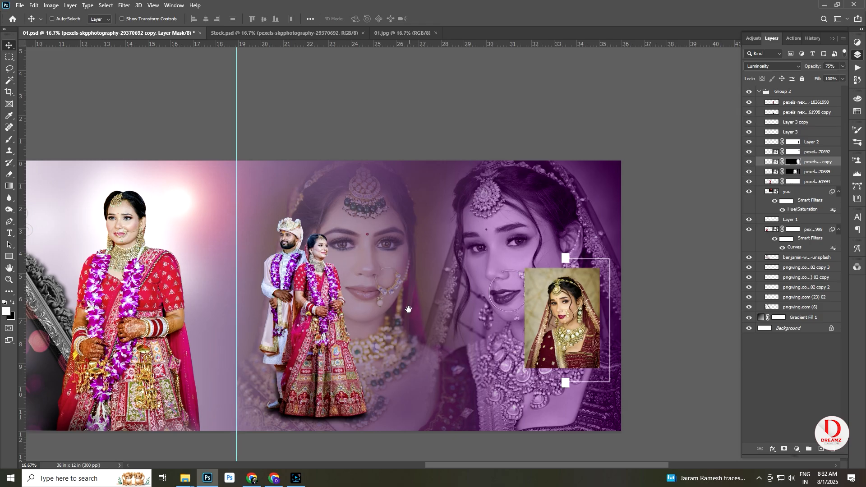
Review the spread, then check the remaining images in Stock.psd and the text layout in the reference design 01.jpg
drag(408, 311, 487, 289)
key(ctrl+minus)
mouse_move(437, 271)
mouse_down()
mouse_move(396, 253)
mouse_move(440, 264)
mouse_up()
click(267, 33)
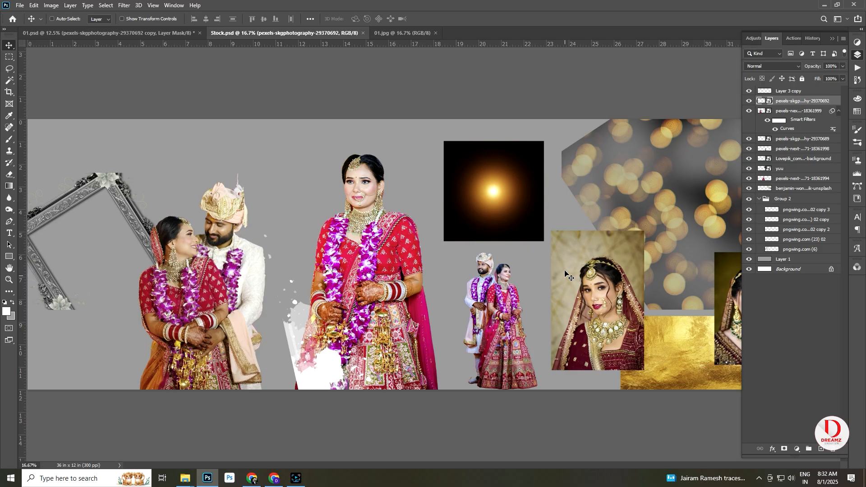
key(ctrl+minus)
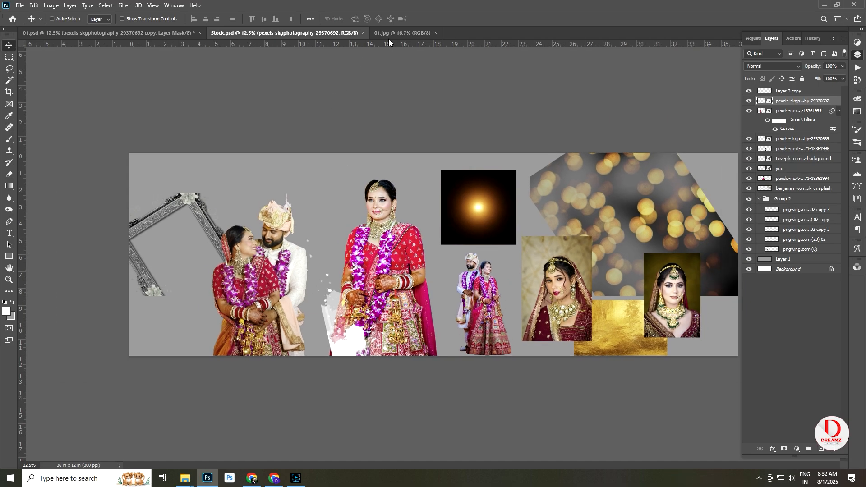
click(390, 34)
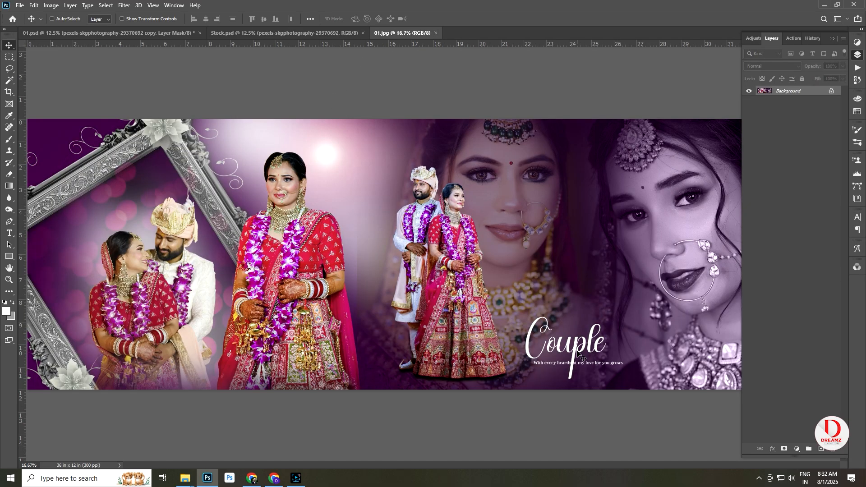
Back in 01.psd, add the white text "Couple" and place it low on the spread, just right of the standing couple
click(99, 33)
key(t)
click(464, 339)
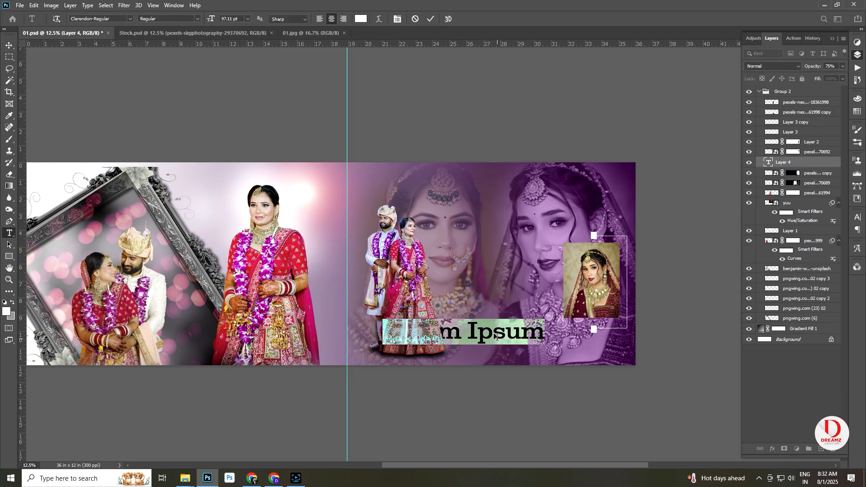
text(Co)
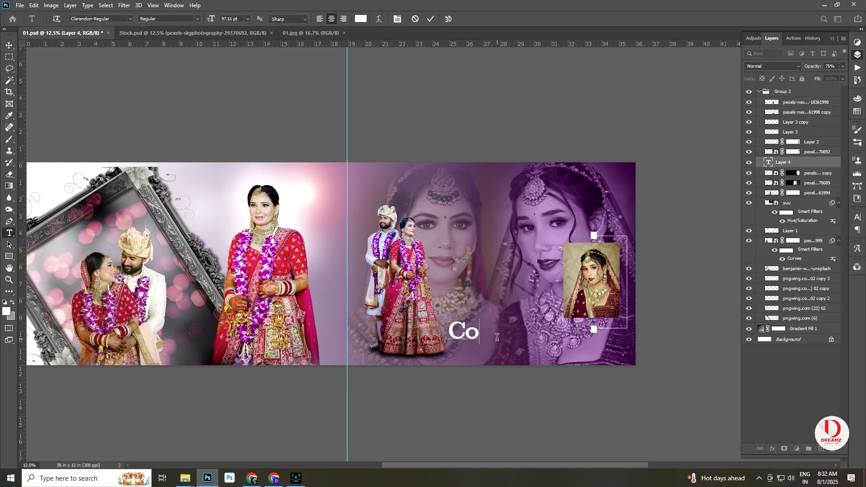
text(uplee)
key(BackSpace)
click(9, 46)
drag(476, 334, 521, 338)
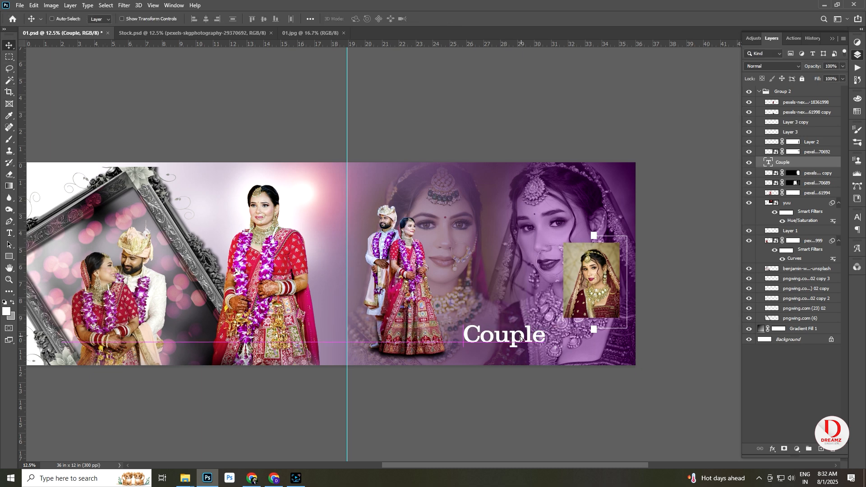
scroll(519, 338, up, 2)
key(ctrl+0)
drag(631, 355, 620, 354)
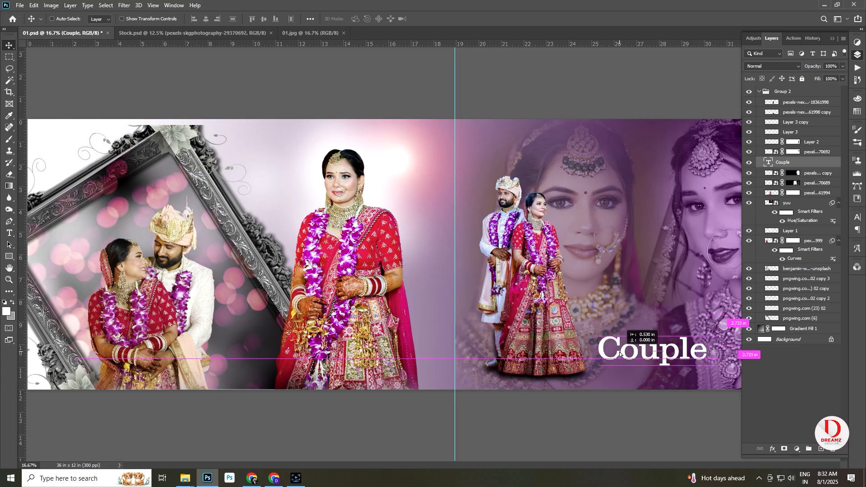
Add a separate white text layer reading "A Wedding" above the word "Couple"
key(t)
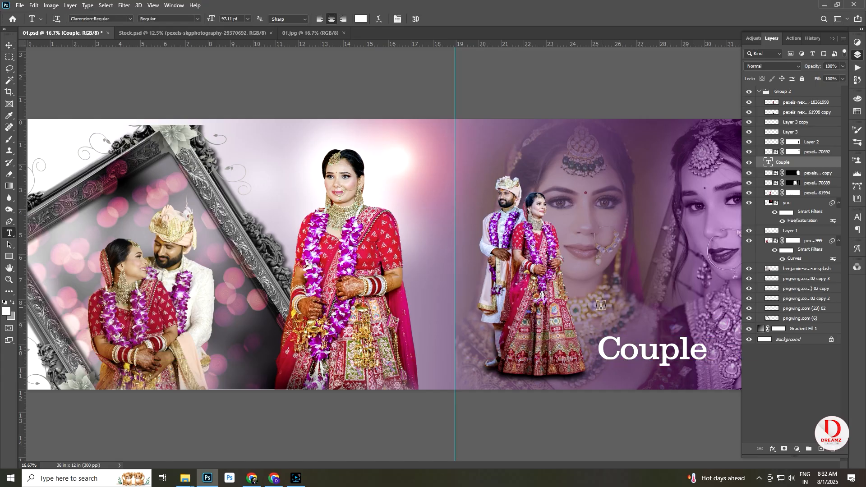
click(599, 307)
text(Wedding)
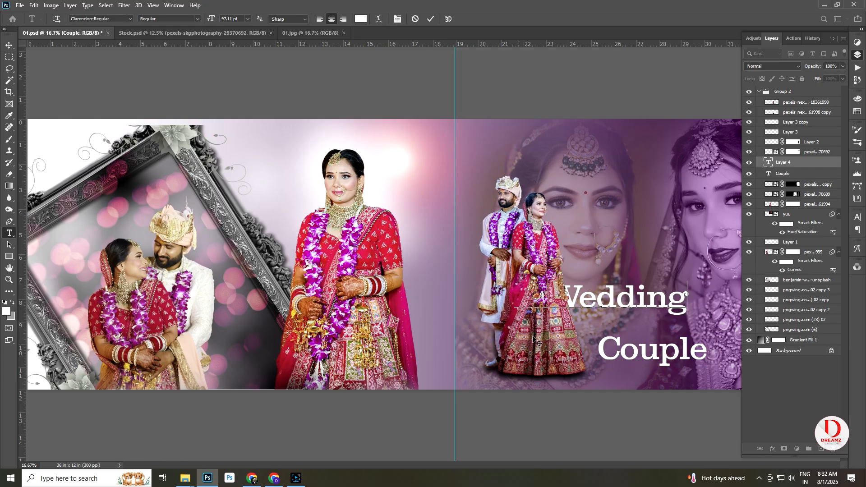
triple_click(631, 293)
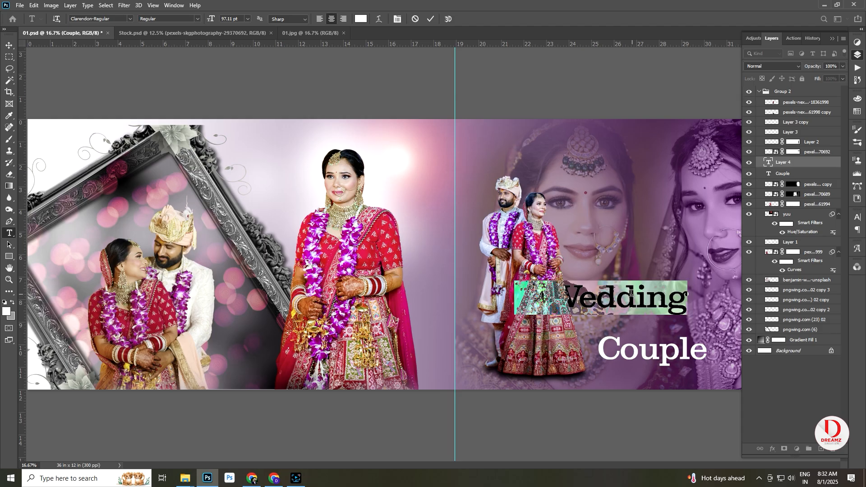
click(129, 19)
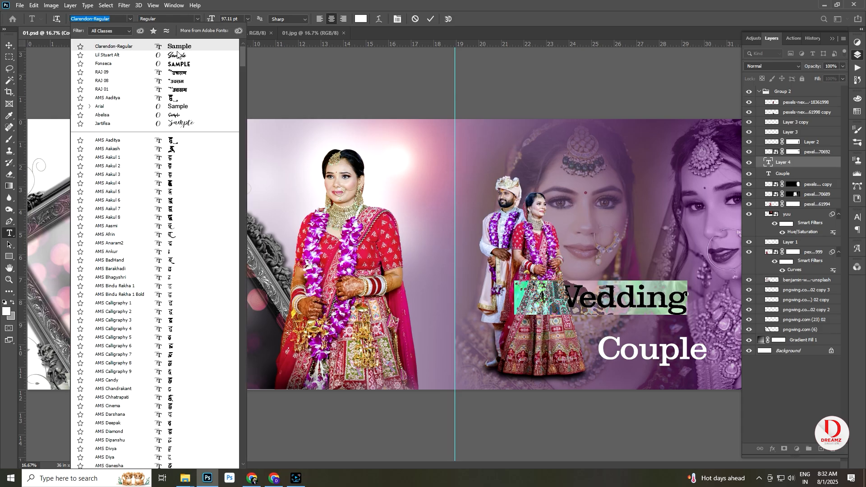
click(269, 156)
Scale the "A Wedding" text down and centre it closely above "Couple"
click(9, 46)
key(ctrl+t)
drag(687, 282, 600, 298)
key(Return)
drag(560, 293, 648, 309)
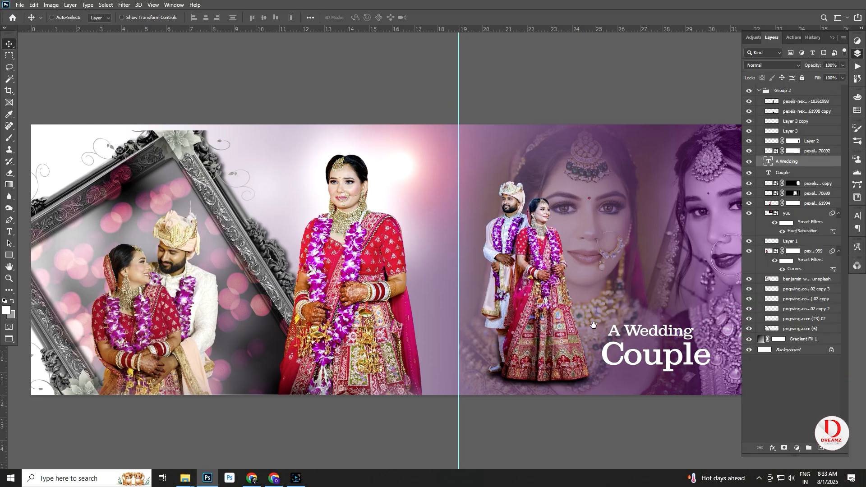
Give the "Couple" text layer a light pink Color Overlay with the colour #fec2ff
scroll(433, 313, right, 5)
ctrl+click(407, 317)
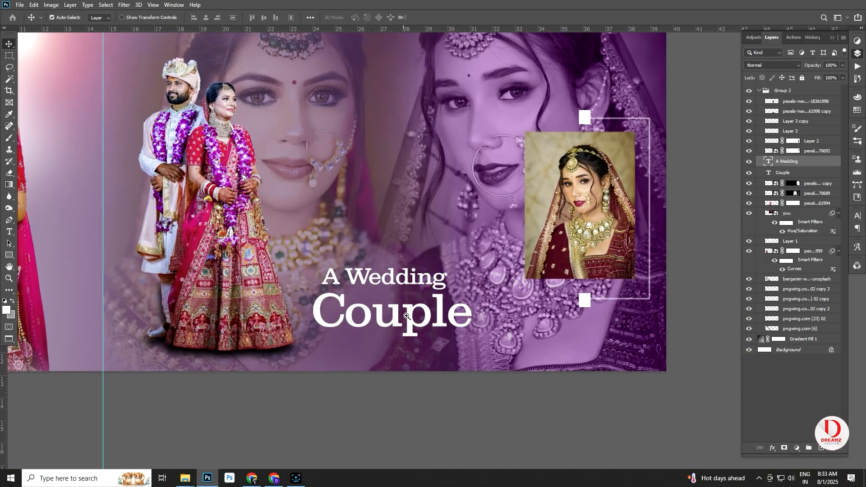
right_click(408, 332)
click(429, 345)
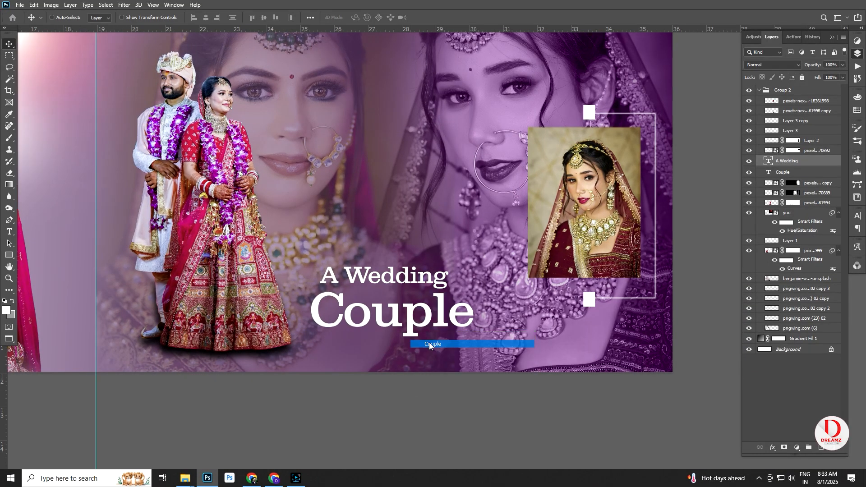
double_click(829, 177)
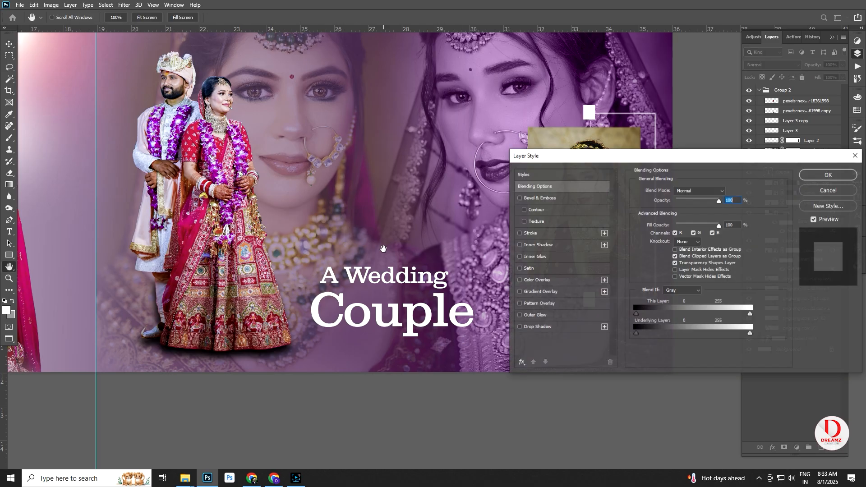
click(561, 281)
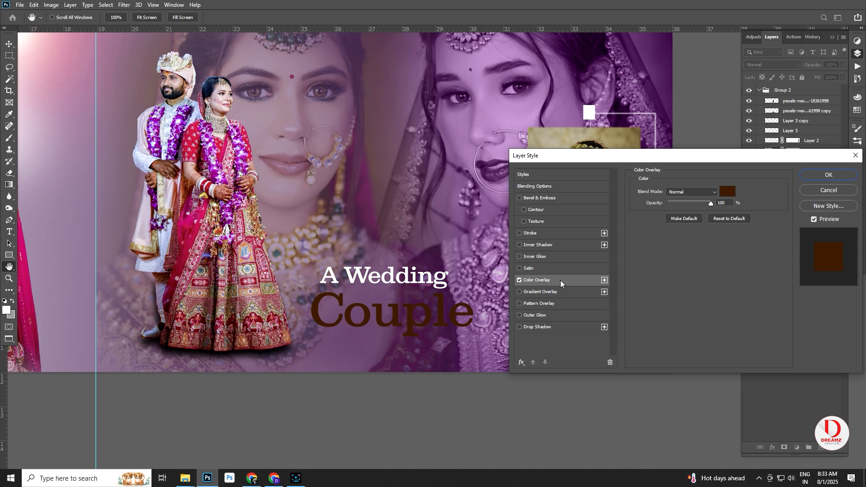
click(728, 191)
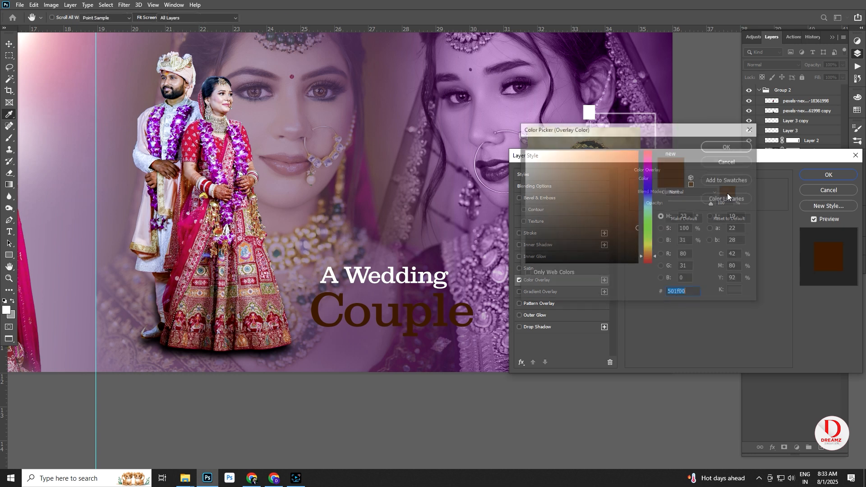
click(482, 244)
click(551, 148)
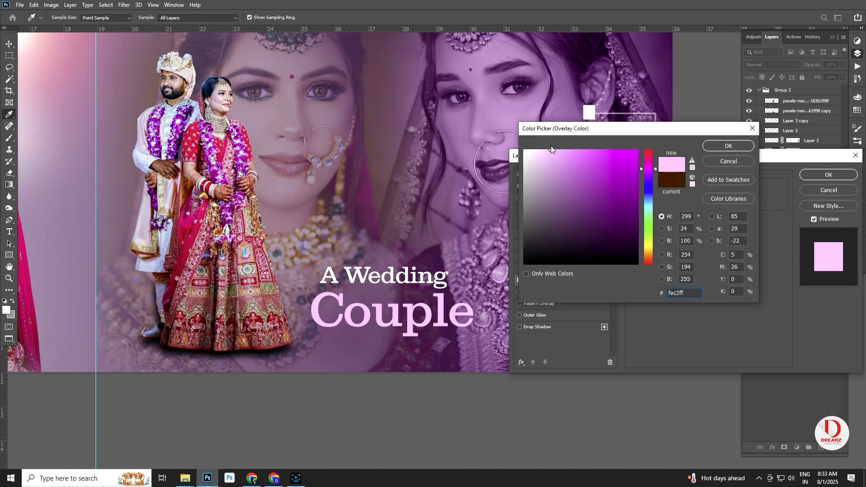
click(729, 147)
click(830, 175)
Select the standing couple's layer together with its copy and move both slightly down on the spread
scroll(385, 265, down, 6)
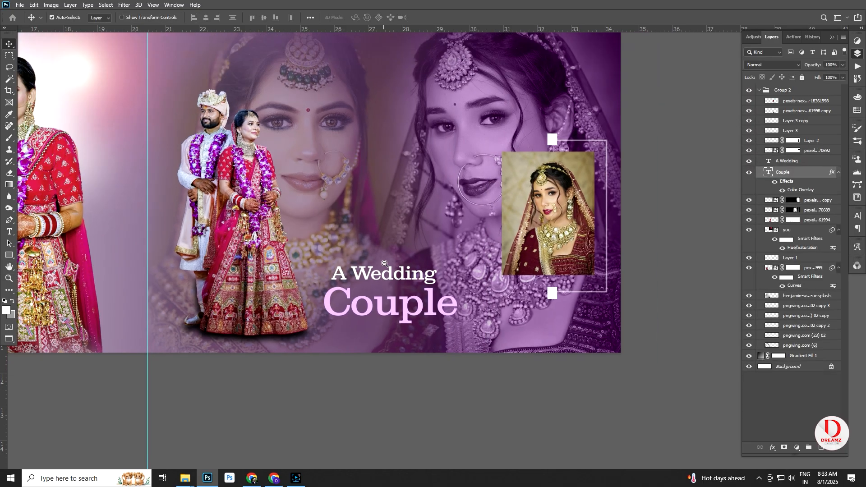
scroll(538, 328, left, 3)
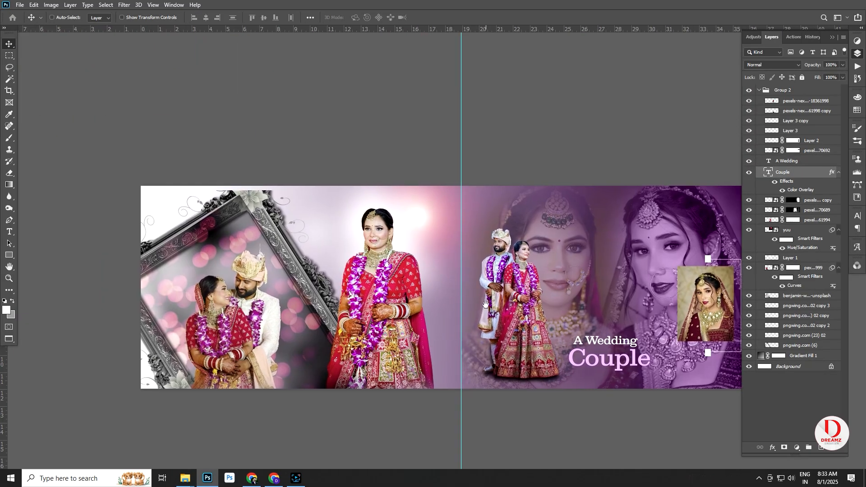
scroll(489, 294, right, 5)
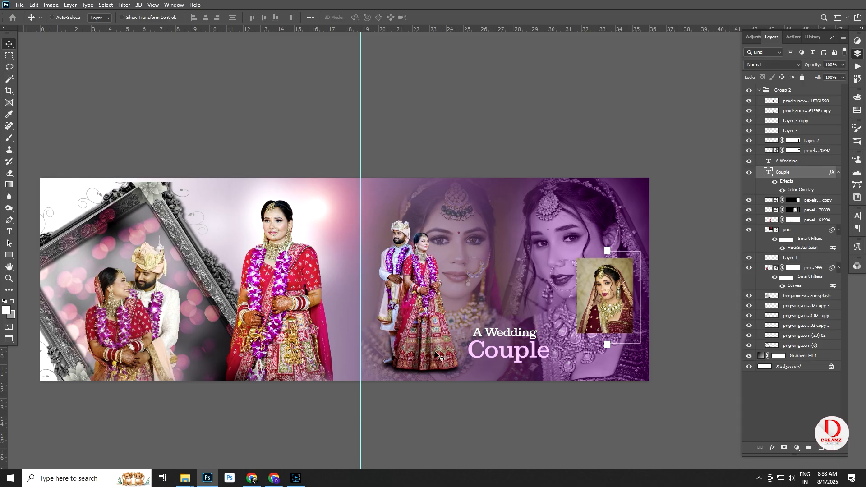
right_click(436, 355)
click(474, 368)
right_click(424, 350)
shift+click(474, 370)
drag(421, 348, 420, 353)
Stamp all visible layers into a new merged layer above Group 2
drag(424, 316, 436, 317)
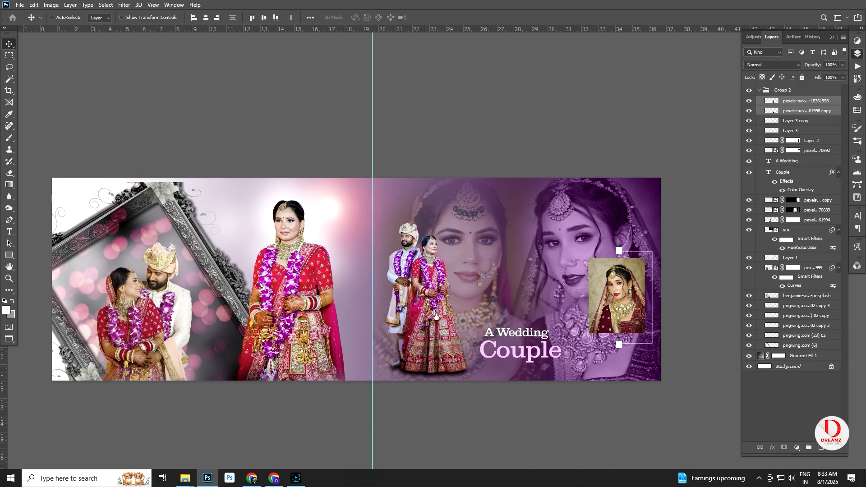
click(821, 92)
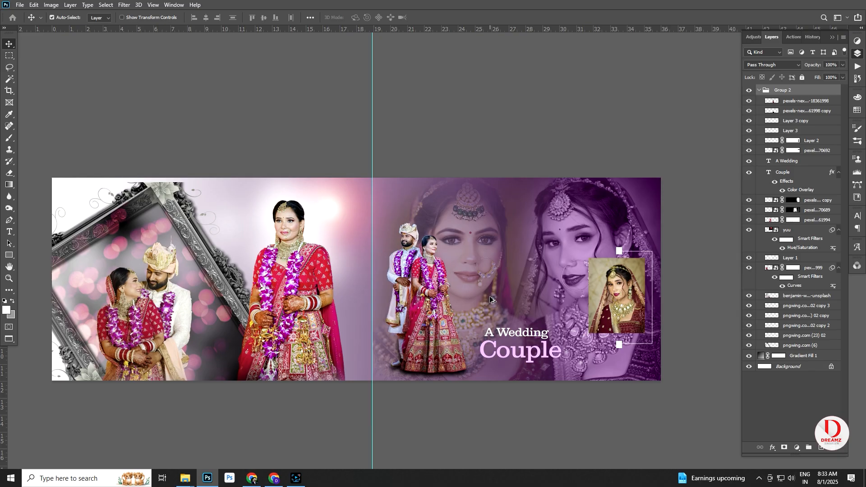
key(ctrl+alt+shift+e)
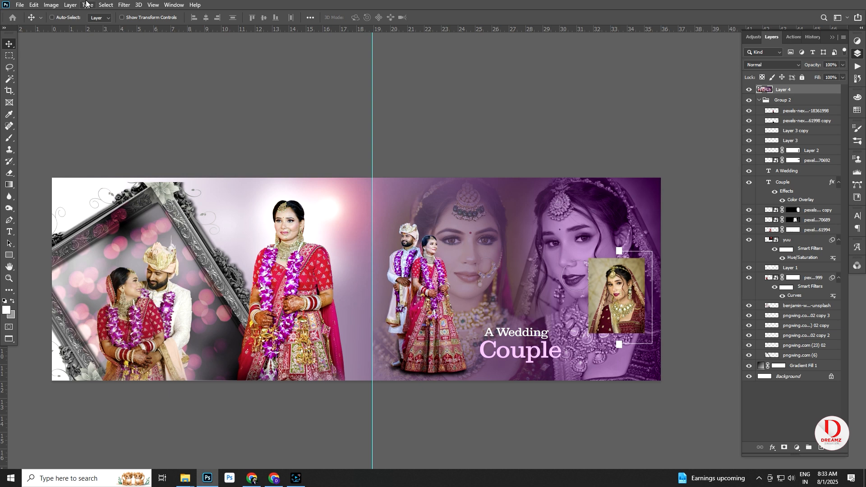
Grade the merged layer with the Camera Raw Filter: exposure +0.40, contrast +23, highlights -15, shadows +14, whites -29, blacks +16 and slightly higher vibrance
click(121, 5)
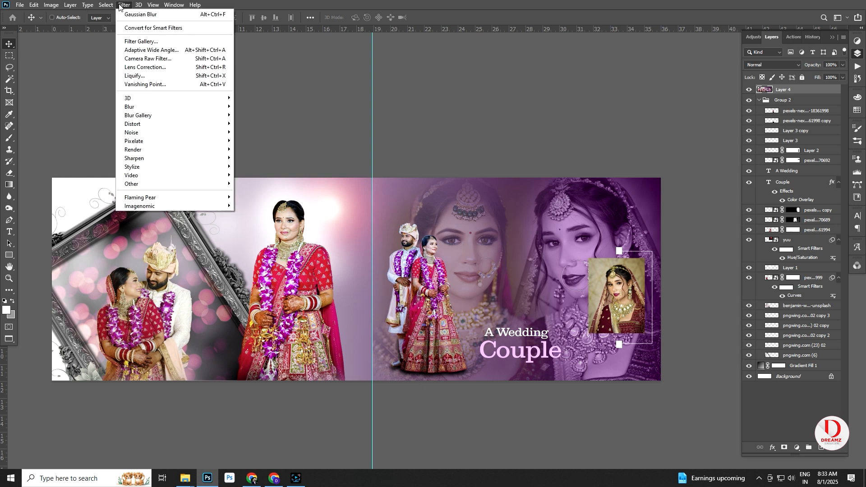
click(152, 59)
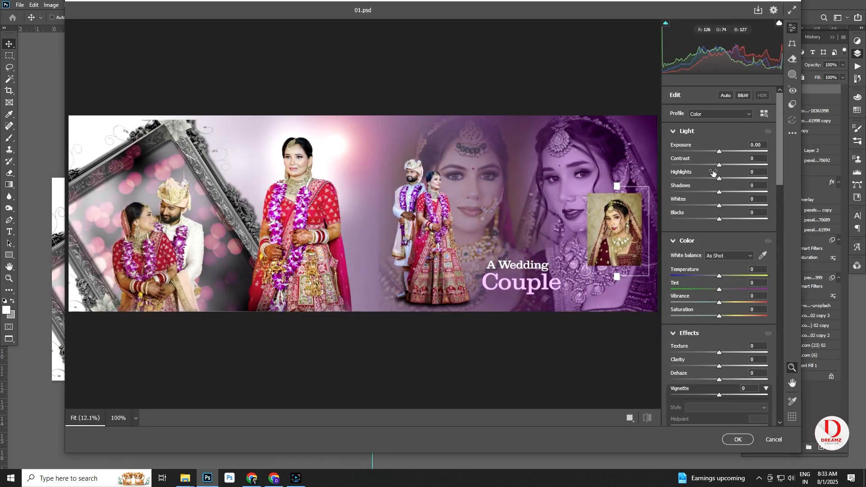
drag(719, 152, 723, 152)
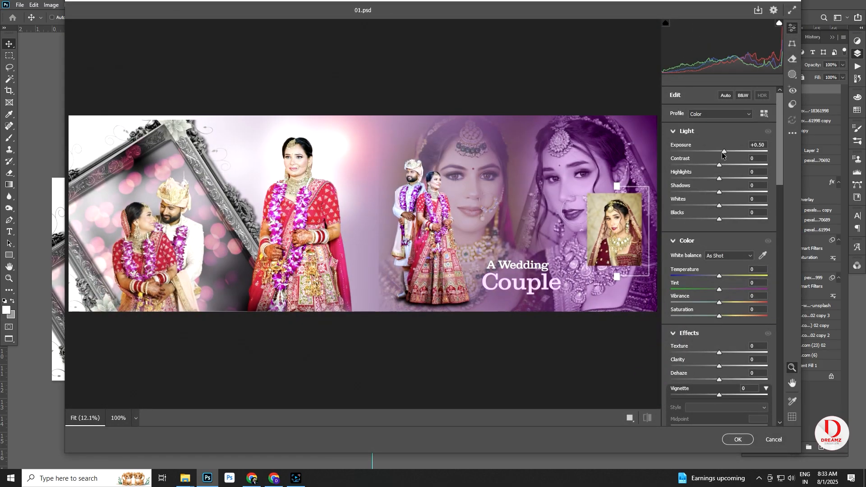
drag(725, 167, 728, 221)
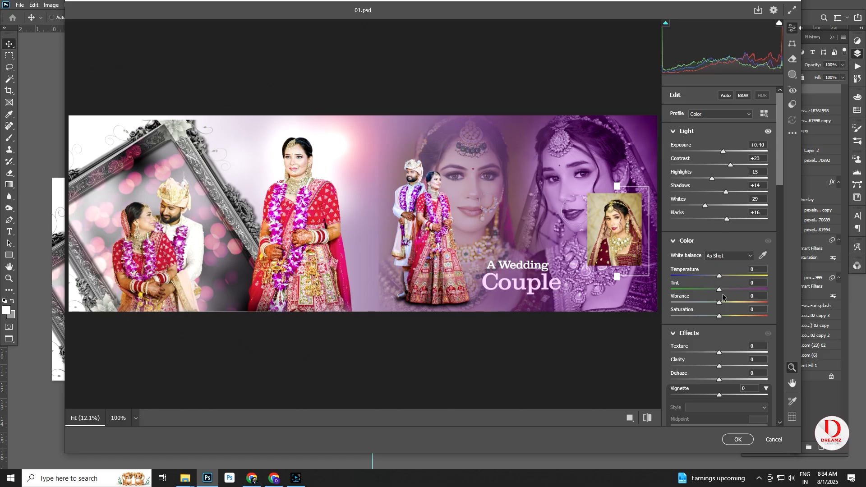
drag(728, 302, 729, 305)
click(738, 441)
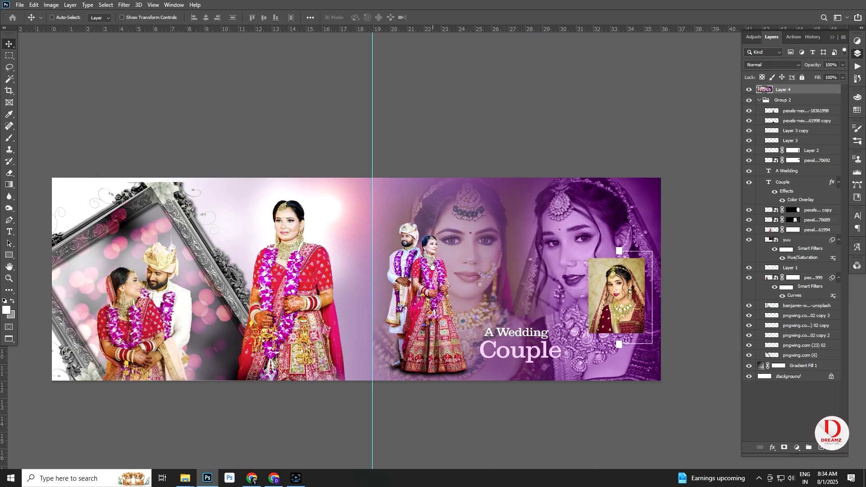
drag(468, 252, 481, 243)
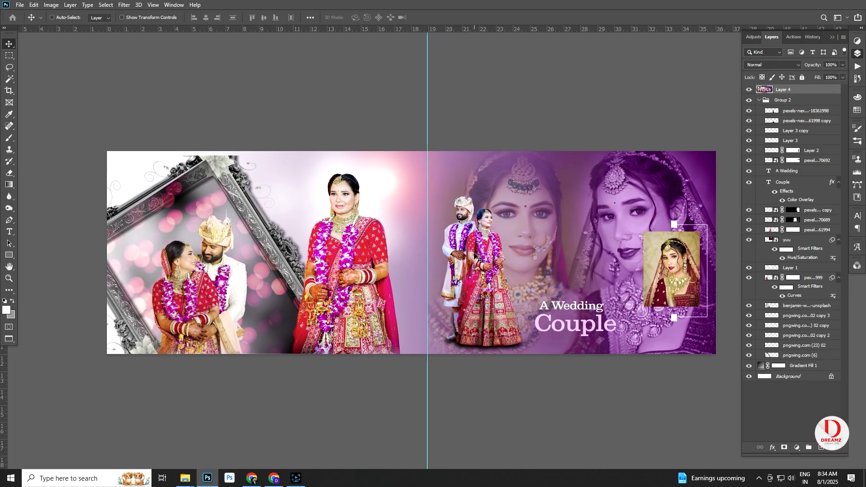